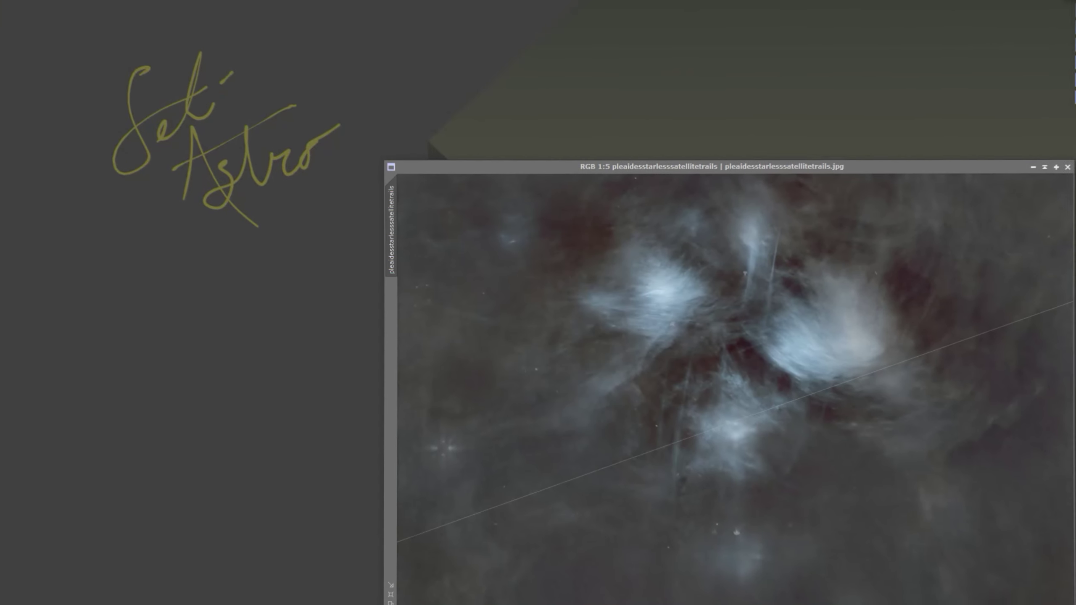
Launch the SetiAstro Blemish Blaster script for the pleaidesstarlesssatellitetrails image
{"action": "left_click", "coordinate": [237, 0]}
{"action": "mouse_move", "coordinate": [305, 111]}
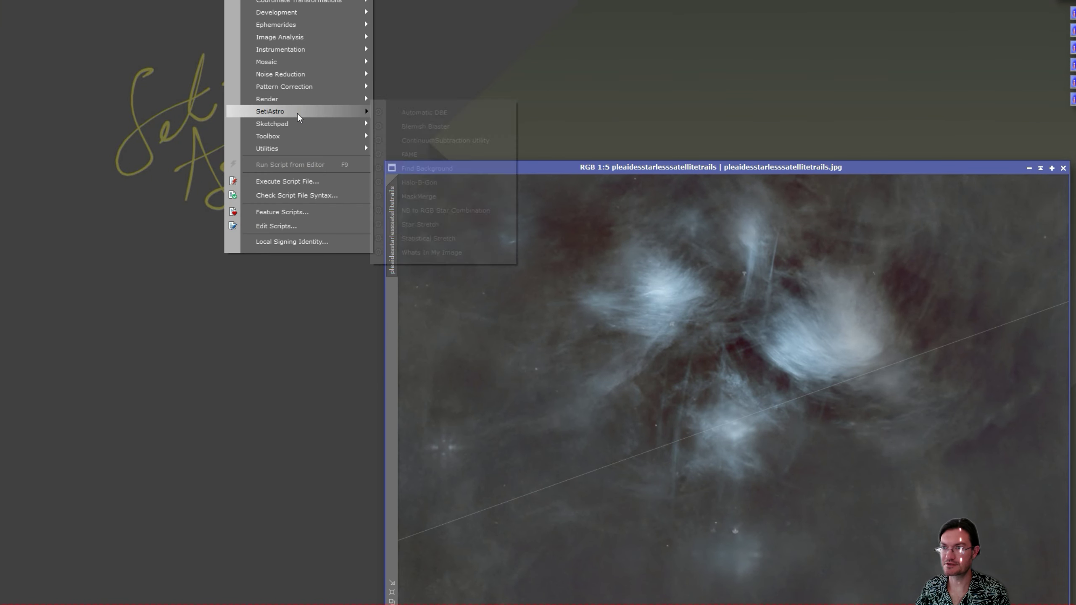
{"action": "left_click", "coordinate": [441, 128]}
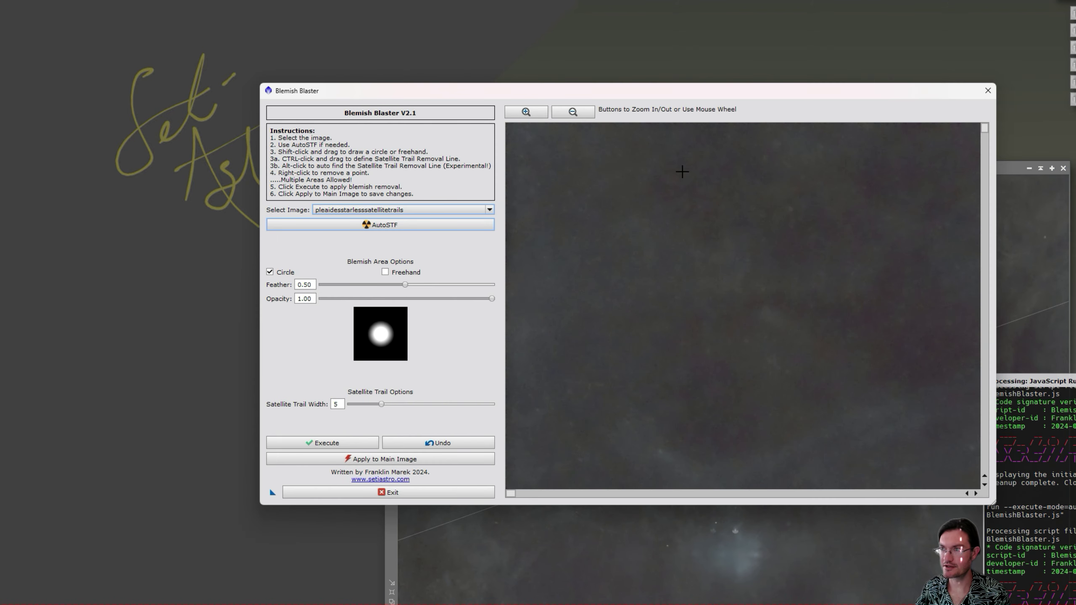
Examine the preview around the nebula and the satellite trail crossing it, moving across the image at several magnifications
{"action": "left_click_drag", "start_coordinate": [839, 353], "coordinate": [707, 254]}
{"action": "left_click_drag", "start_coordinate": [883, 404], "coordinate": [648, 235]}
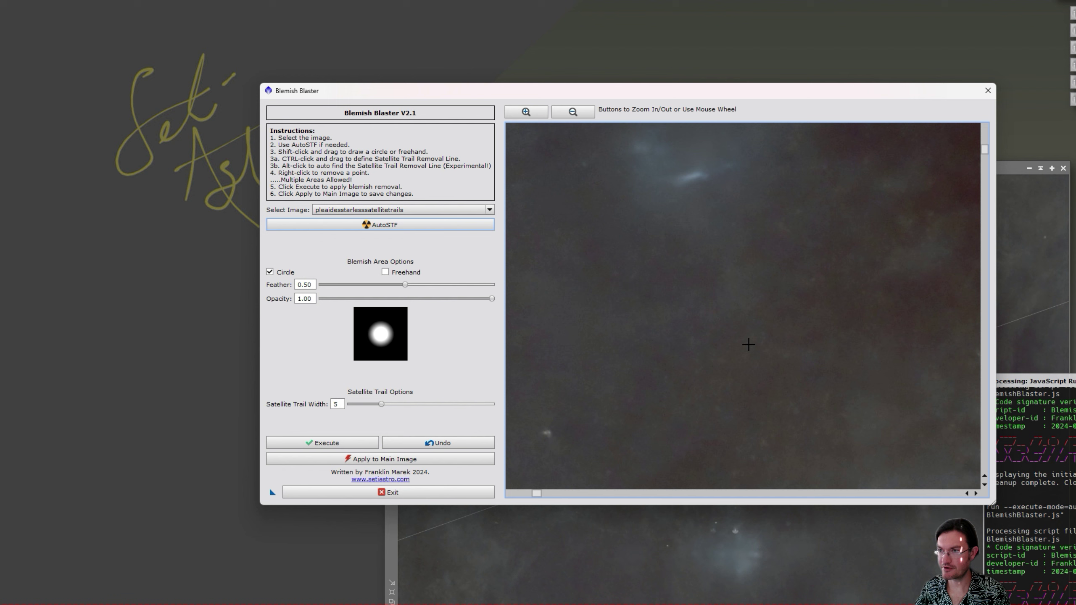
{"action": "scroll", "coordinate": [760, 346], "scroll_direction": "down", "scroll_amount": 3}
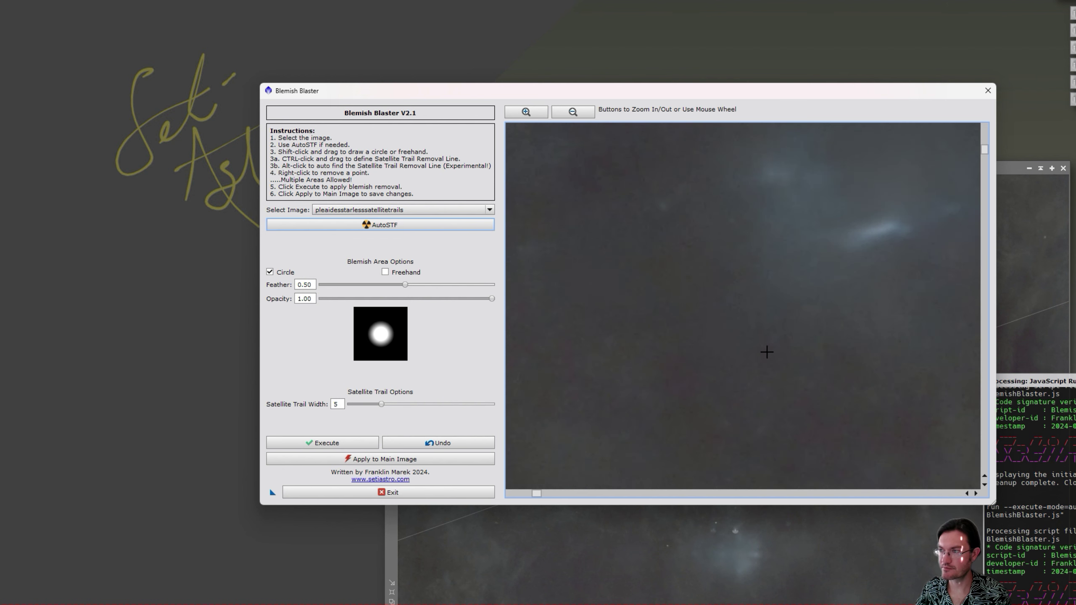
{"action": "scroll", "coordinate": [795, 381], "scroll_direction": "up", "scroll_amount": 5}
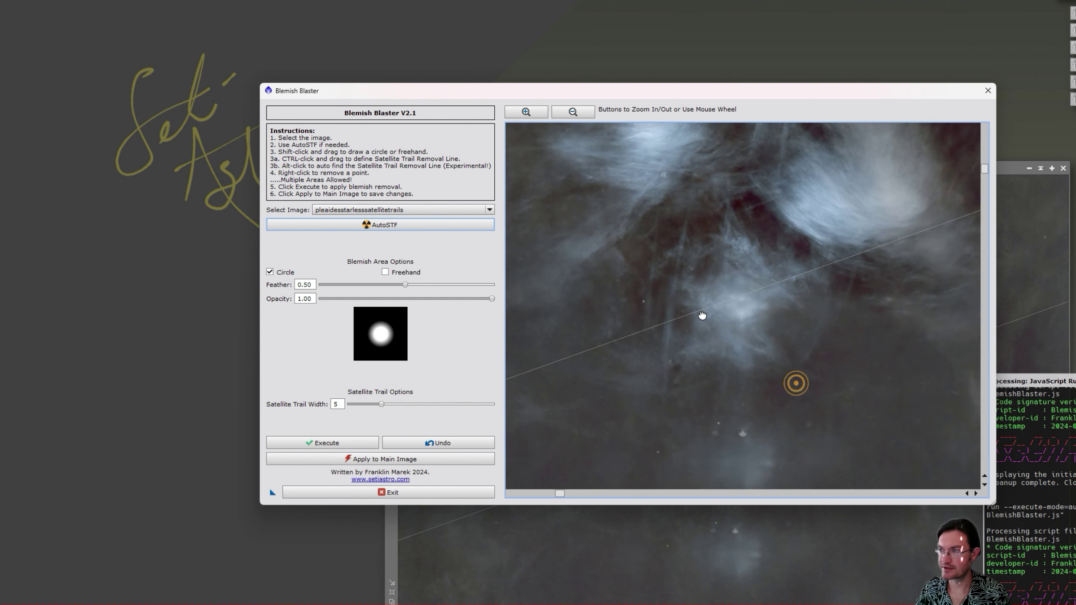
{"action": "scroll", "coordinate": [678, 282], "scroll_direction": "down", "scroll_amount": 3}
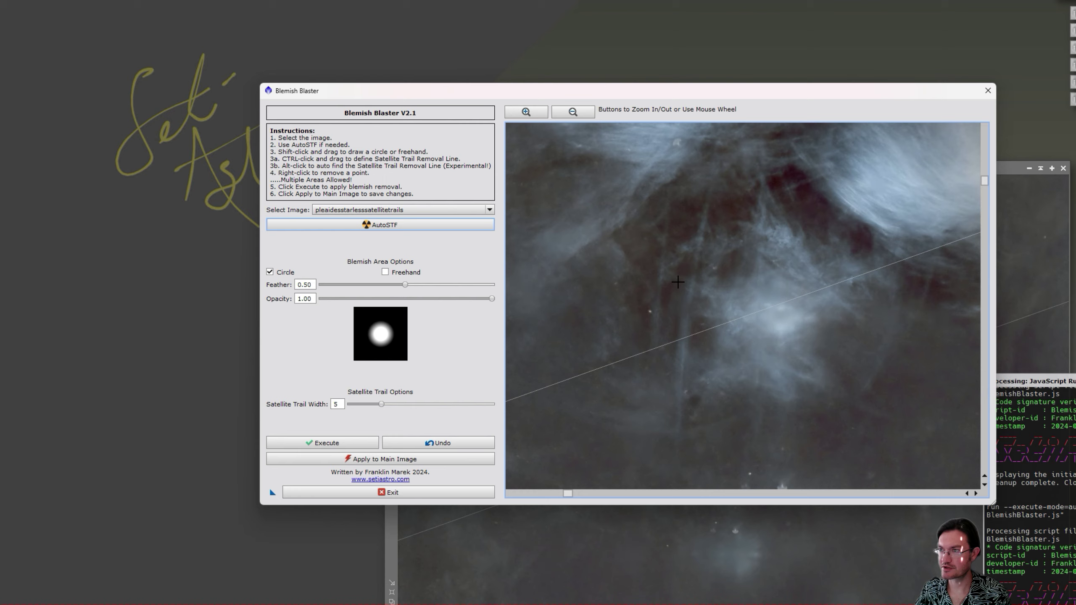
{"action": "scroll", "coordinate": [678, 284], "scroll_direction": "up", "scroll_amount": 3}
{"action": "left_click_drag", "start_coordinate": [740, 341], "coordinate": [727, 284]}
{"action": "left_click_drag", "start_coordinate": [877, 368], "coordinate": [618, 171]}
{"action": "scroll", "coordinate": [735, 310], "scroll_direction": "down", "scroll_amount": 3}
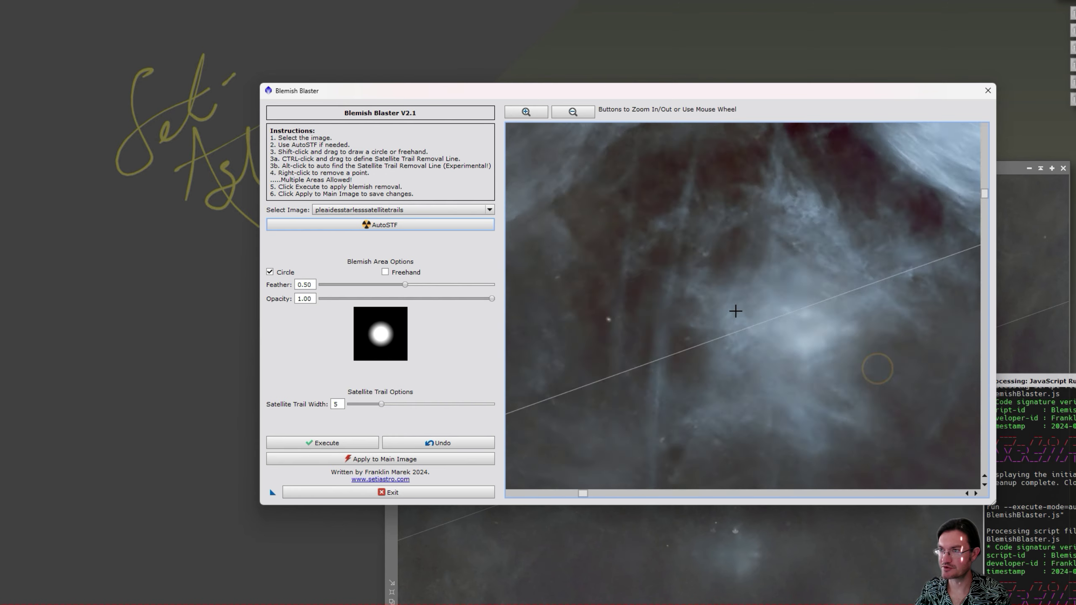
{"action": "left_click_drag", "start_coordinate": [737, 325], "coordinate": [646, 252]}
{"action": "scroll", "coordinate": [646, 252], "scroll_direction": "up", "scroll_amount": 2}
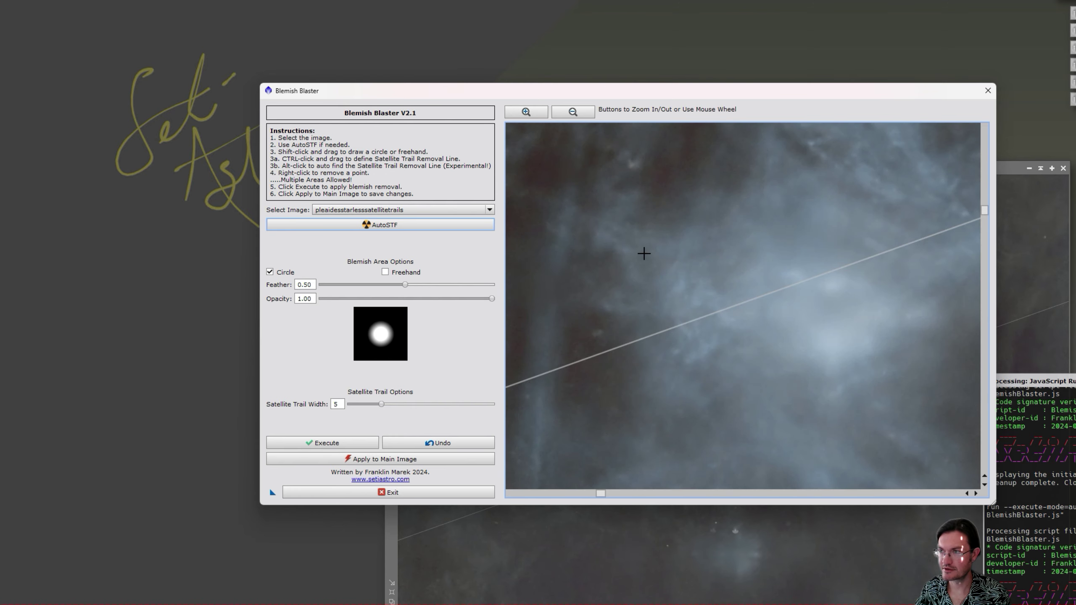
{"action": "scroll", "coordinate": [682, 278], "scroll_direction": "up", "scroll_amount": 2}
{"action": "scroll", "coordinate": [829, 344], "scroll_direction": "down", "scroll_amount": 5}
{"action": "scroll", "coordinate": [666, 260], "scroll_direction": "up", "scroll_amount": 3}
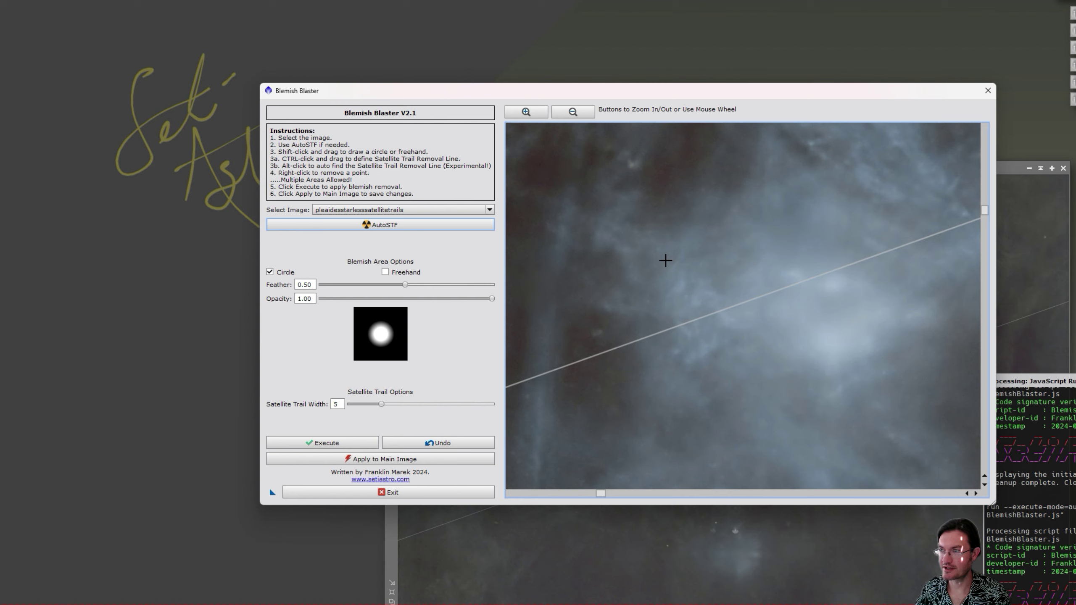
{"action": "scroll", "coordinate": [790, 351], "scroll_direction": "down", "scroll_amount": 3}
{"action": "scroll", "coordinate": [715, 312], "scroll_direction": "up", "scroll_amount": 3}
{"action": "scroll", "coordinate": [714, 312], "scroll_direction": "up", "scroll_amount": 3}
{"action": "left_click_drag", "start_coordinate": [745, 348], "coordinate": [715, 163]}
{"action": "left_click_drag", "start_coordinate": [823, 375], "coordinate": [749, 224]}
{"action": "left_click_drag", "start_coordinate": [797, 320], "coordinate": [770, 171]}
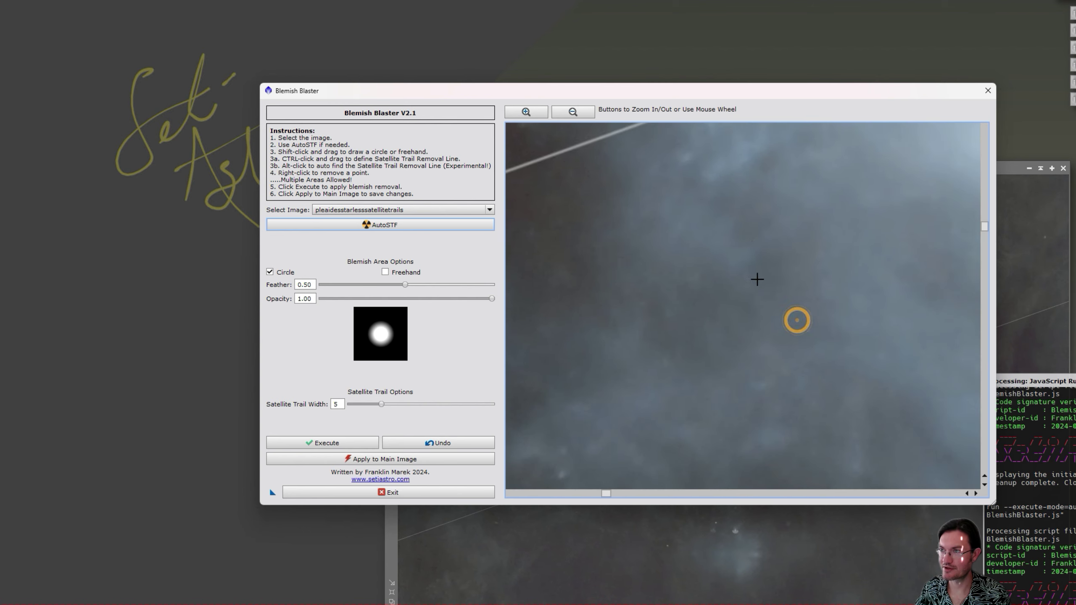
{"action": "scroll", "coordinate": [756, 279], "scroll_direction": "down", "scroll_amount": 1}
{"action": "scroll", "coordinate": [757, 279], "scroll_direction": "up", "scroll_amount": 1}
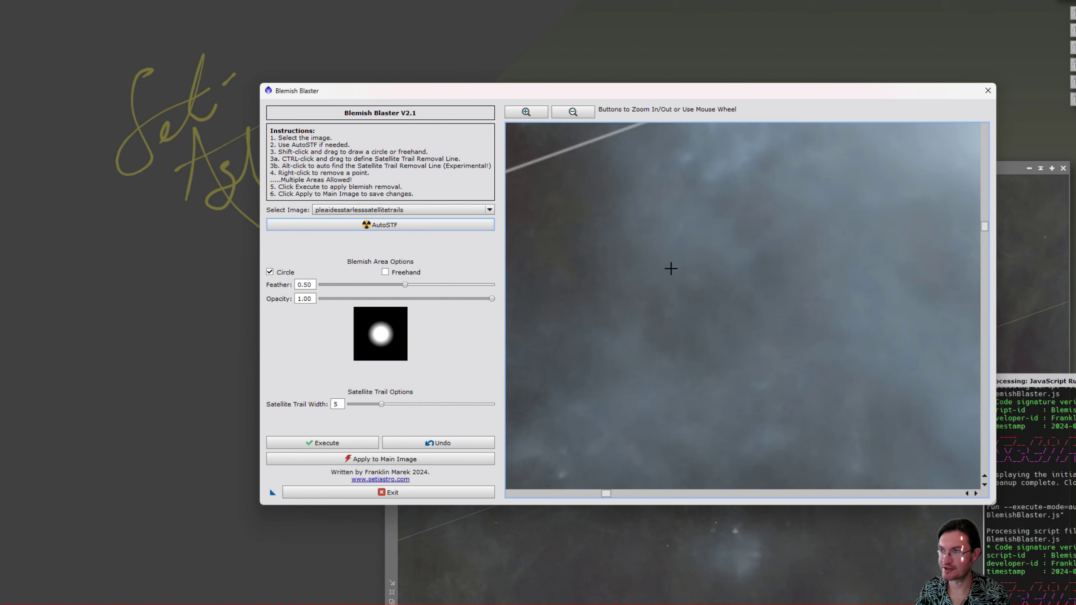
Examine the darker area below the nebula for small blemishes, comparing closer and wider magnifications
{"action": "left_click", "coordinate": [529, 112]}
{"action": "left_click", "coordinate": [566, 111]}
{"action": "left_click", "coordinate": [564, 108]}
{"action": "left_click", "coordinate": [539, 113]}
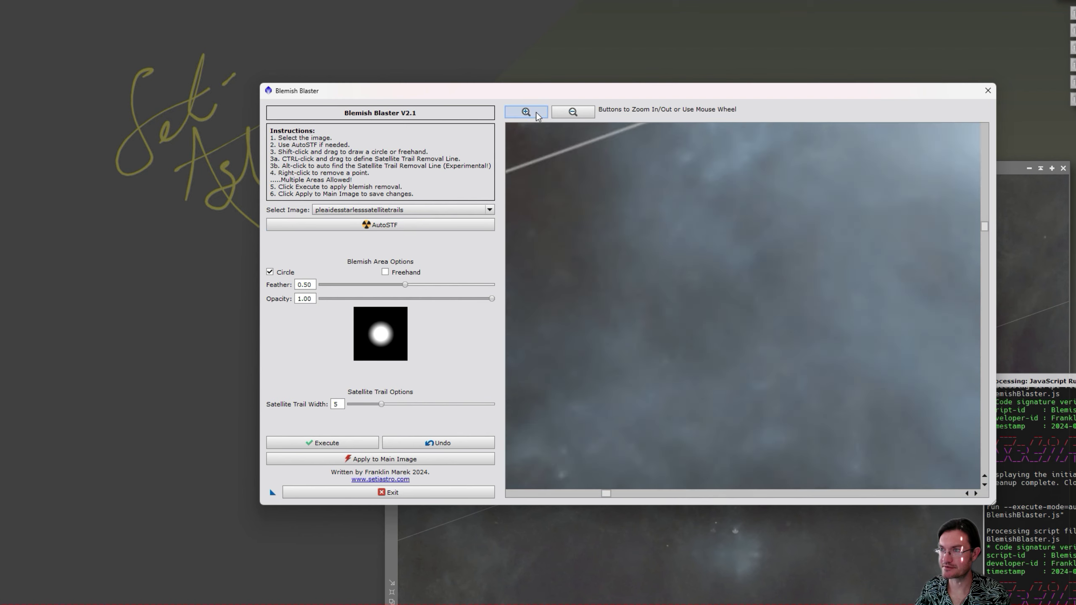
{"action": "left_click_drag", "start_coordinate": [676, 316], "coordinate": [718, 247]}
{"action": "scroll", "coordinate": [718, 250], "scroll_direction": "down", "scroll_amount": 1}
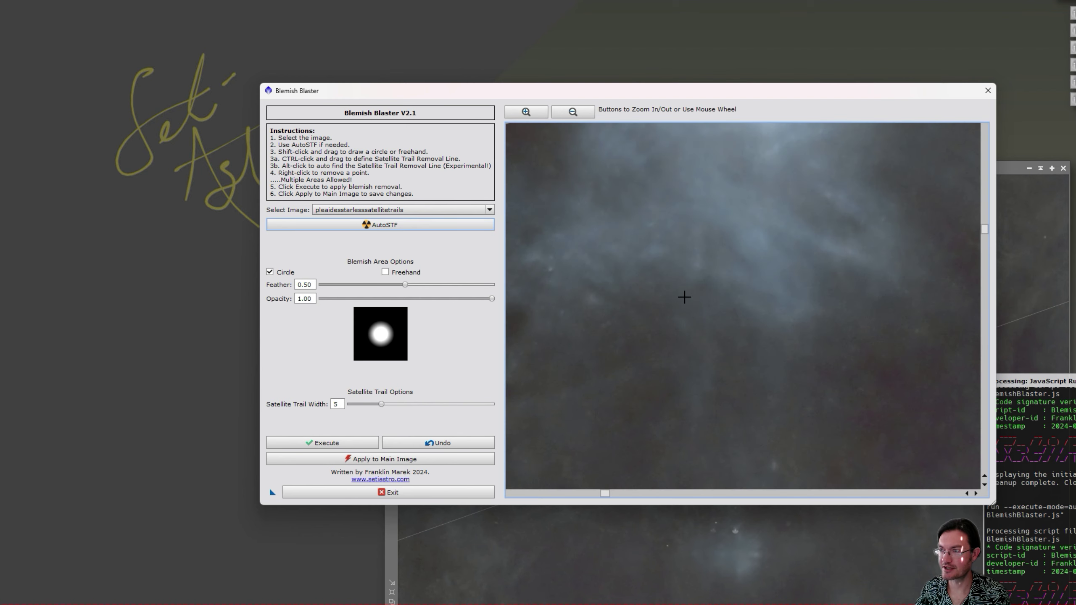
{"action": "left_click_drag", "start_coordinate": [685, 297], "coordinate": [717, 282]}
{"action": "scroll", "coordinate": [704, 259], "scroll_direction": "down", "scroll_amount": 3}
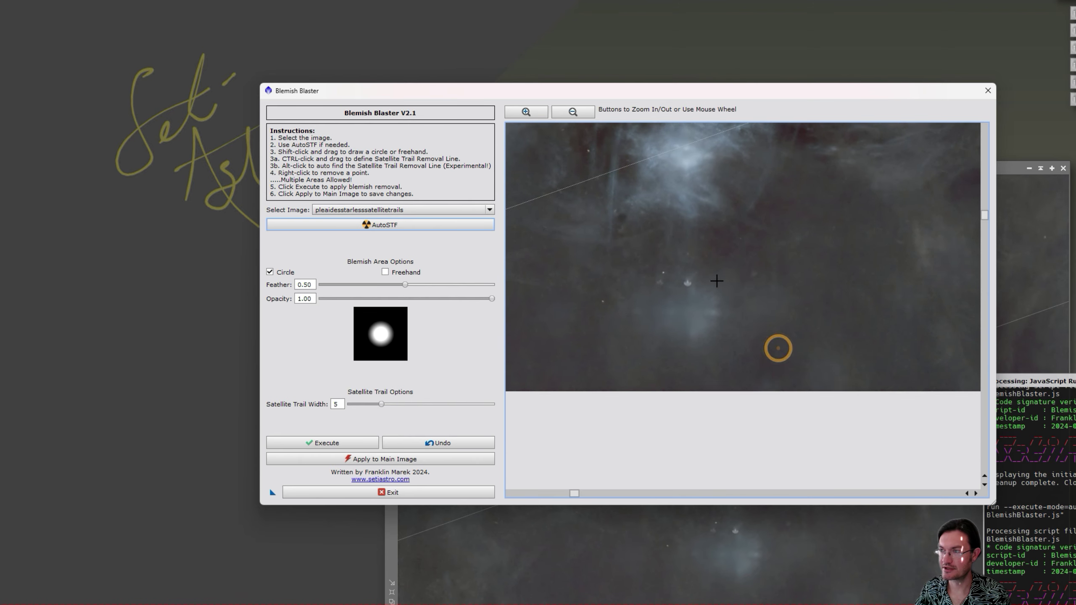
Mark the faint blemish beside the bright crescent-shaped one with a circle and run the blemish removal
{"action": "scroll", "coordinate": [717, 281], "scroll_direction": "down", "scroll_amount": 1}
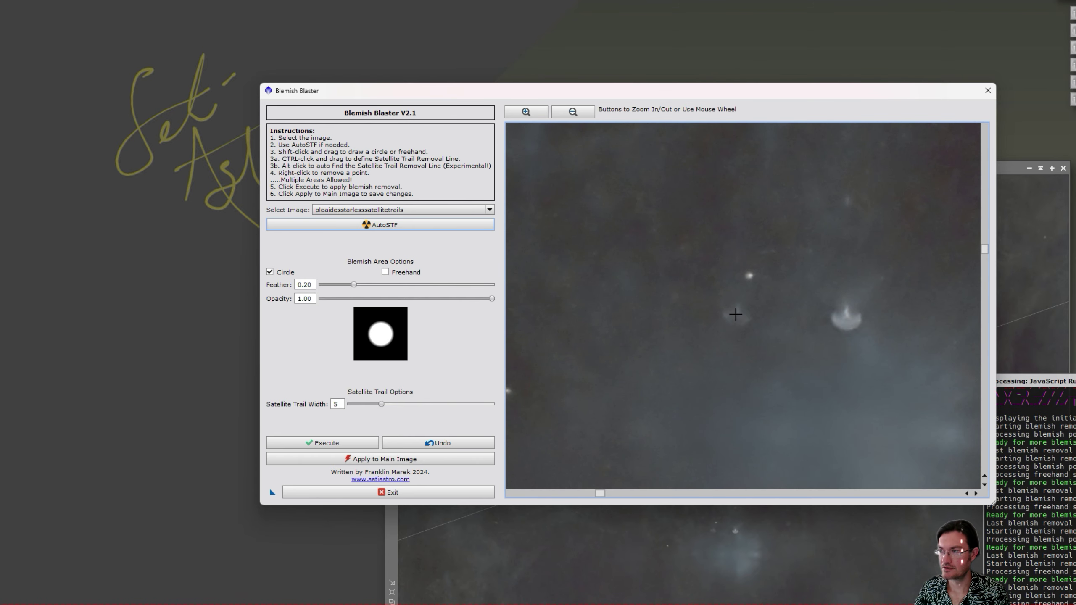
{"action": "left_click_drag", "start_coordinate": [735, 319], "coordinate": [745, 344]}
{"action": "left_click", "coordinate": [341, 443]}
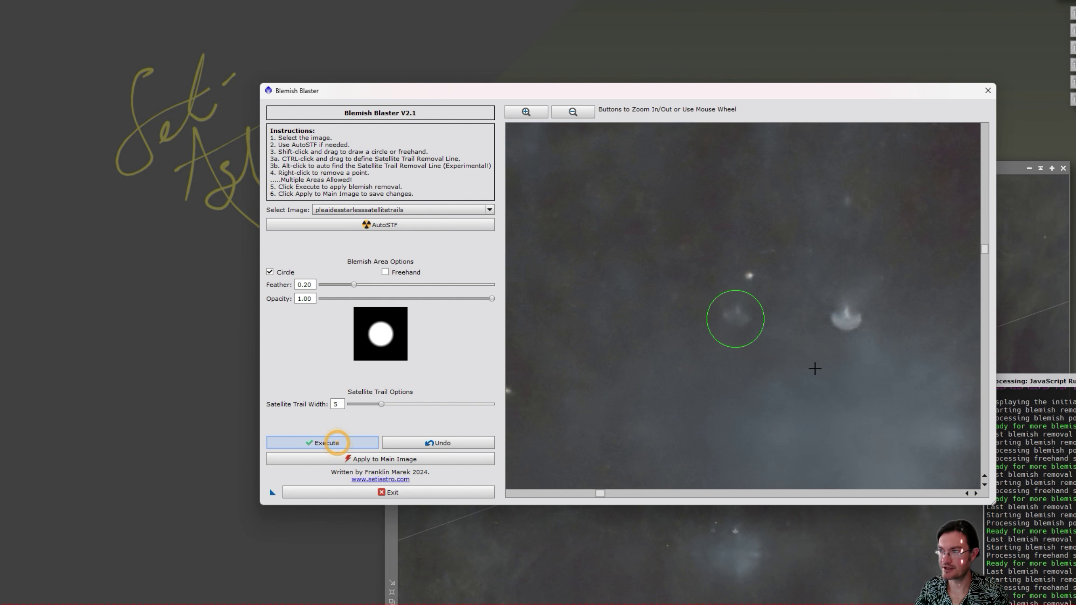
Undo the circled blemish's removal and repeat it with a feather of 0.52
{"action": "left_click", "coordinate": [474, 444]}
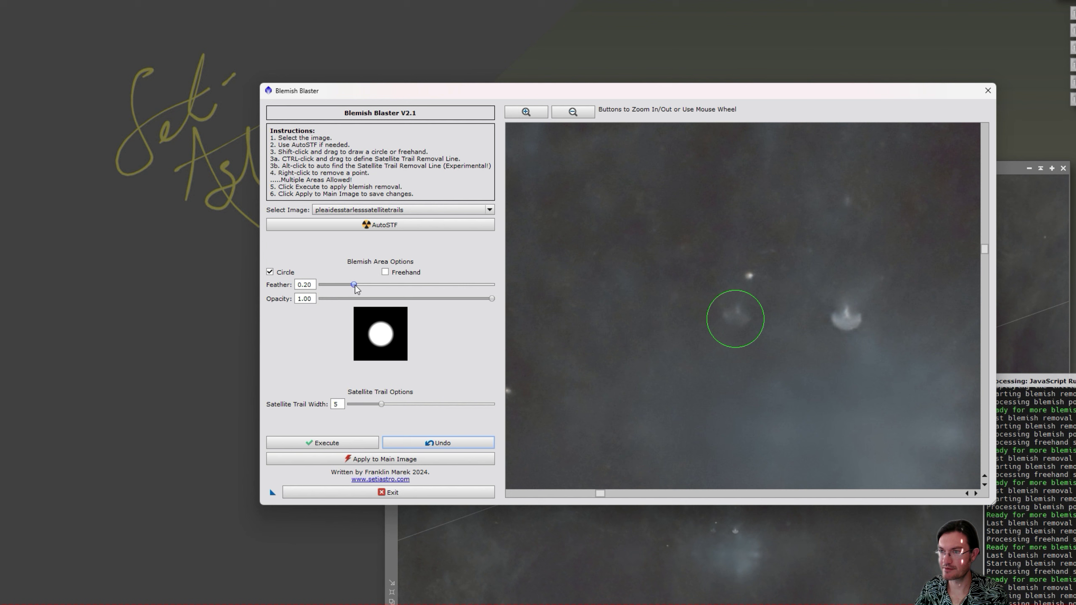
{"action": "left_click_drag", "start_coordinate": [354, 285], "coordinate": [410, 284]}
{"action": "left_click", "coordinate": [329, 440]}
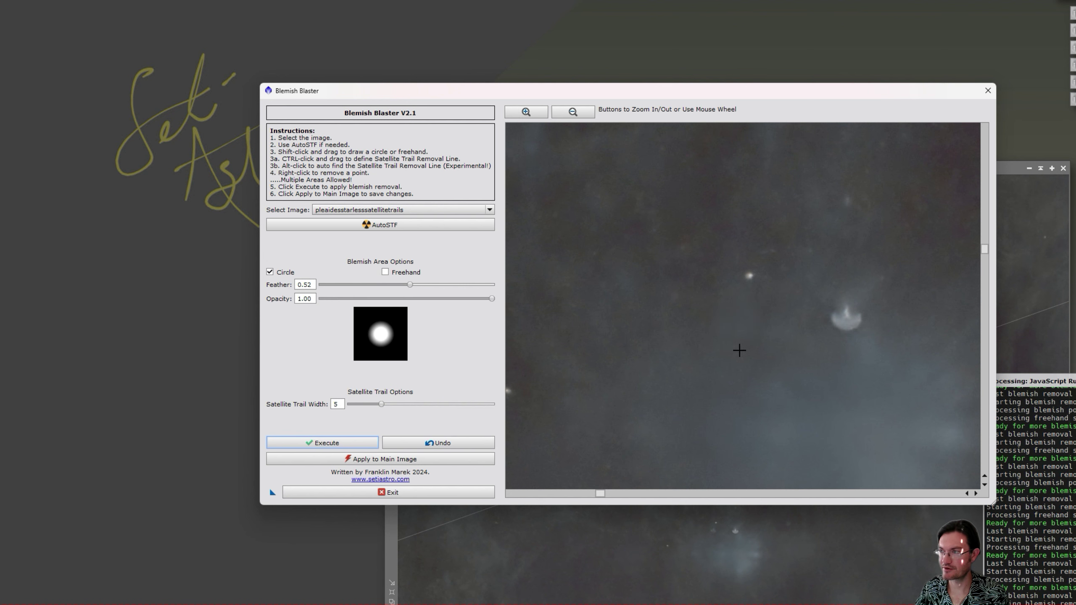
Try removing the crescent-shaped blemish with a freehand outline and a feather of 0.25, and undo the removal
{"action": "left_click", "coordinate": [393, 275]}
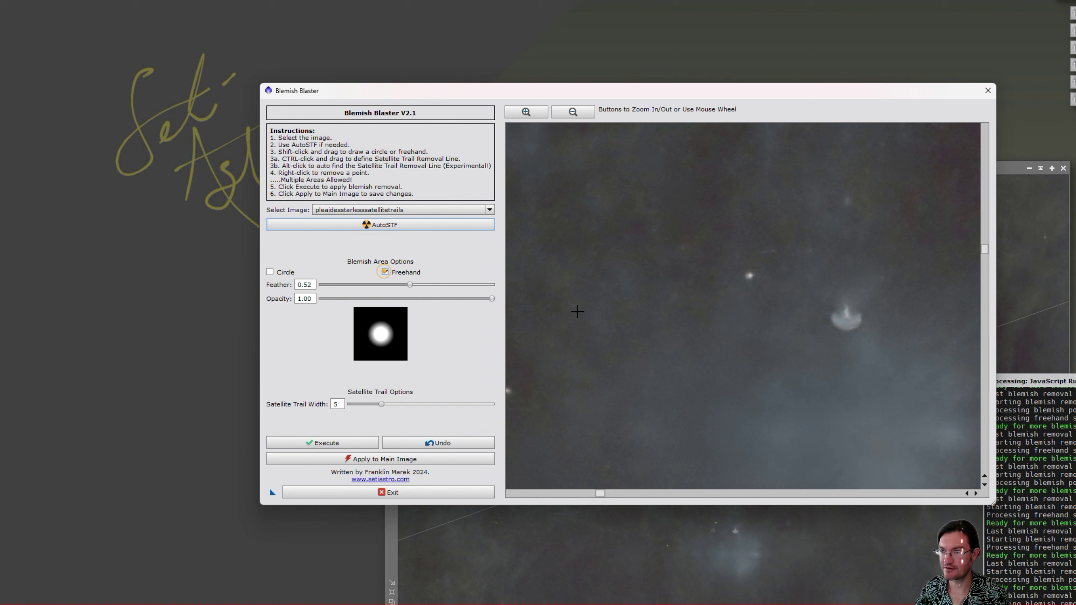
{"action": "mouse_move", "coordinate": [823, 319]}
{"action": "left_mouse_down"}
{"action": "mouse_move", "coordinate": [863, 338]}
{"action": "mouse_move", "coordinate": [866, 304]}
{"action": "mouse_move", "coordinate": [840, 292]}
{"action": "mouse_move", "coordinate": [822, 318]}
{"action": "left_mouse_up"}
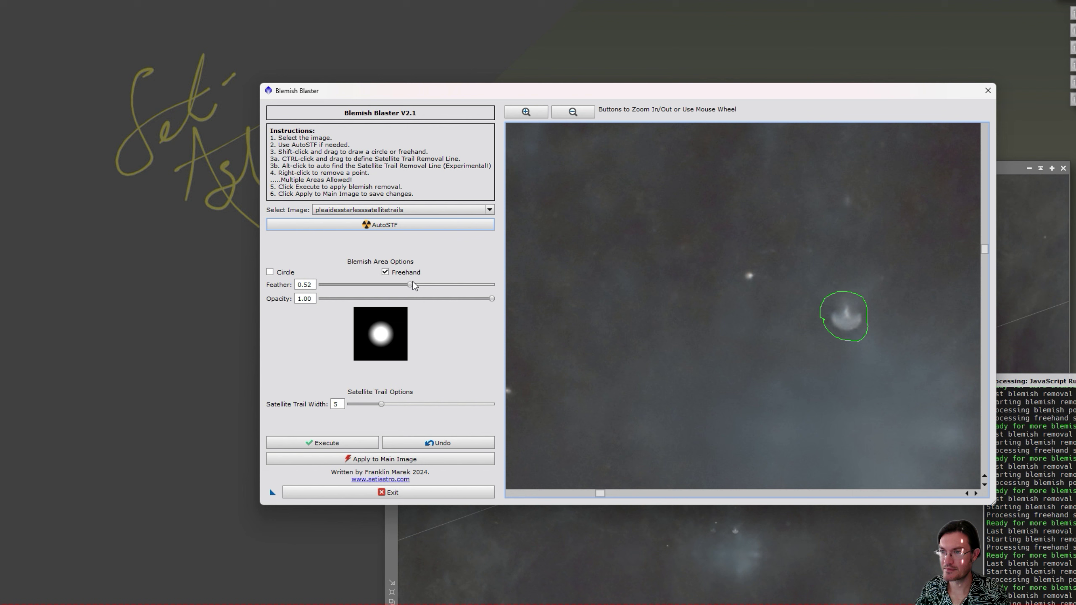
{"action": "left_click_drag", "start_coordinate": [412, 286], "coordinate": [364, 287]}
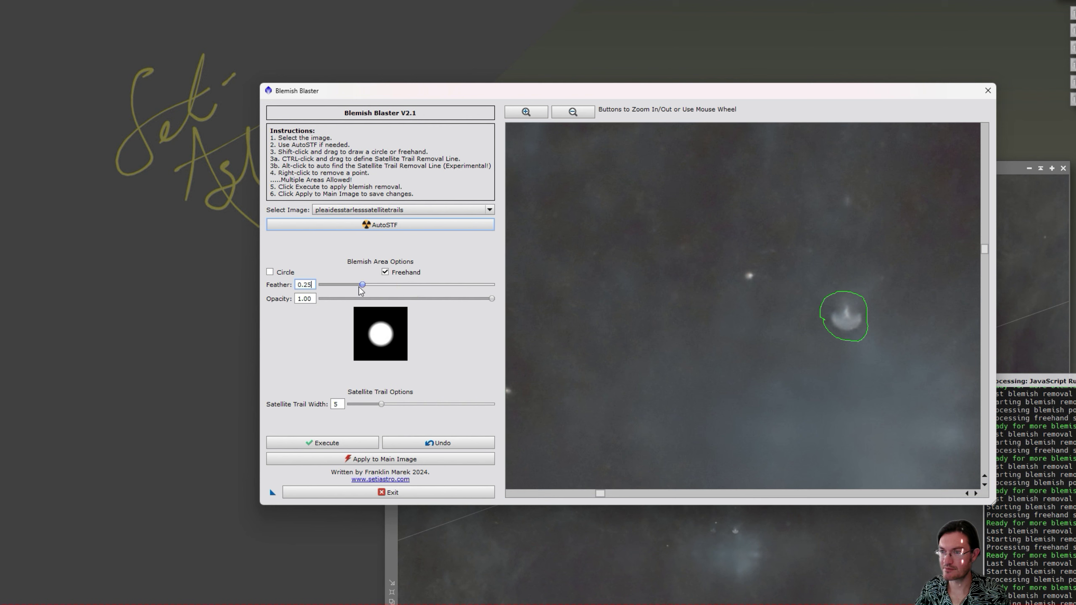
{"action": "left_click", "coordinate": [335, 444]}
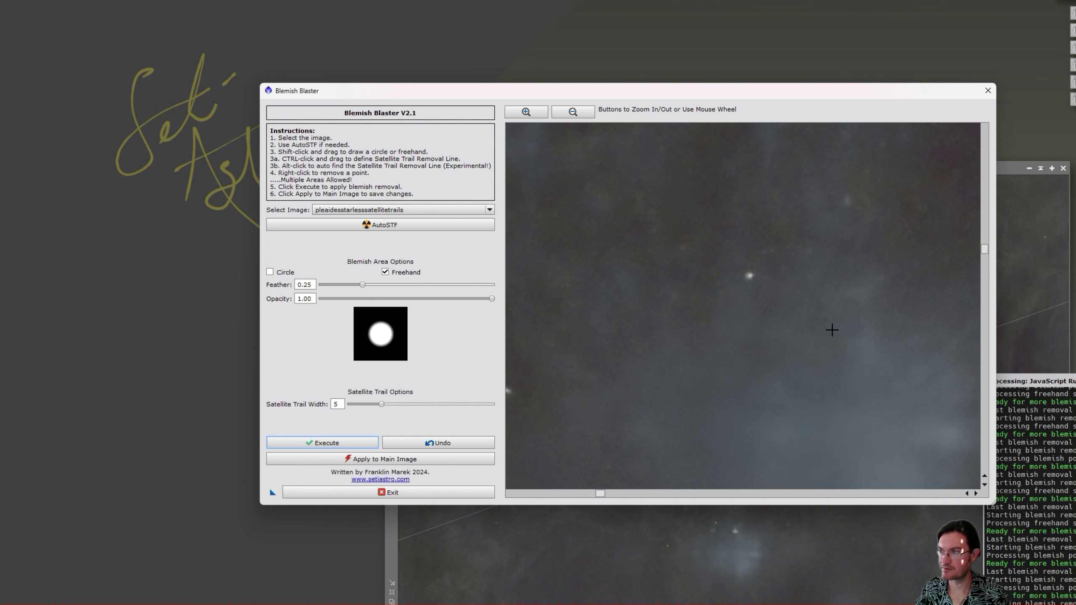
{"action": "left_click", "coordinate": [429, 444]}
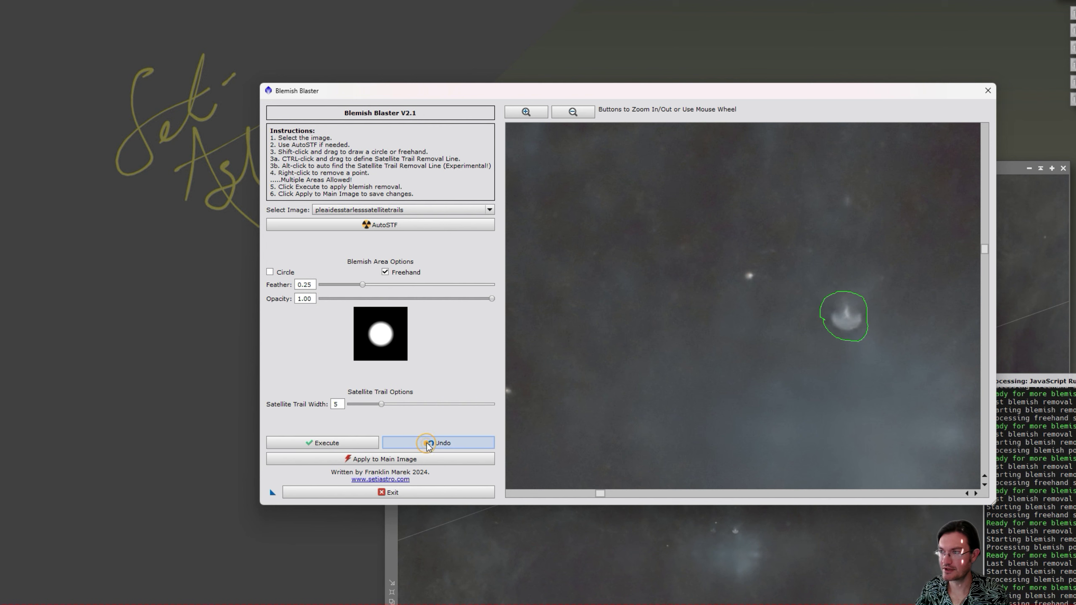
{"action": "left_click", "coordinate": [429, 444]}
Define a removal line along a segment of the satellite trail just left of the nebula and run the removal
{"action": "left_click_drag", "start_coordinate": [722, 271], "coordinate": [850, 452]}
{"action": "right_click", "coordinate": [804, 372]}
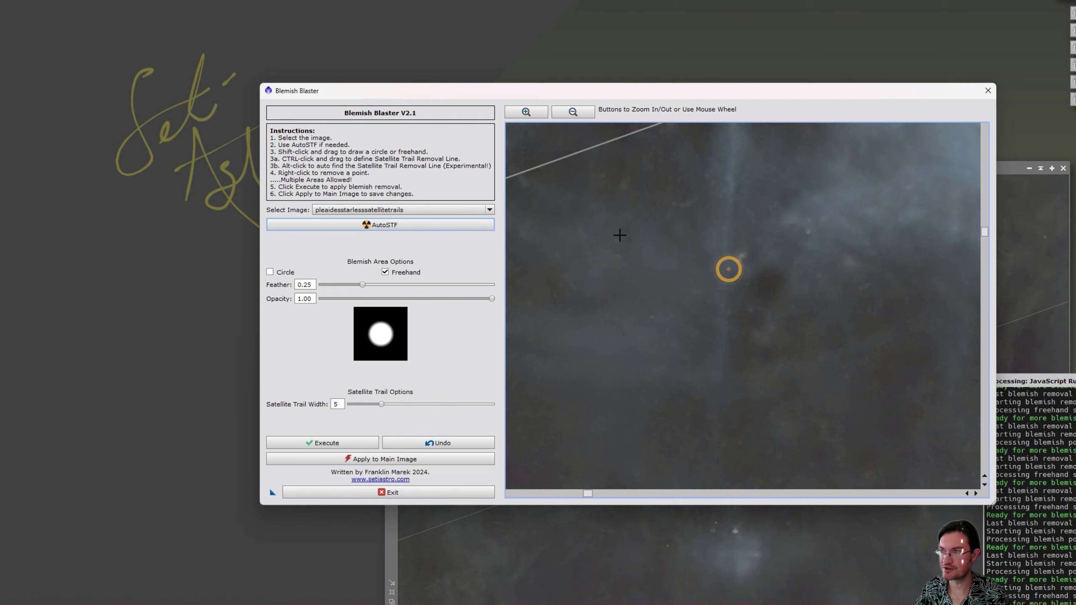
{"action": "left_click_drag", "start_coordinate": [621, 237], "coordinate": [799, 371]}
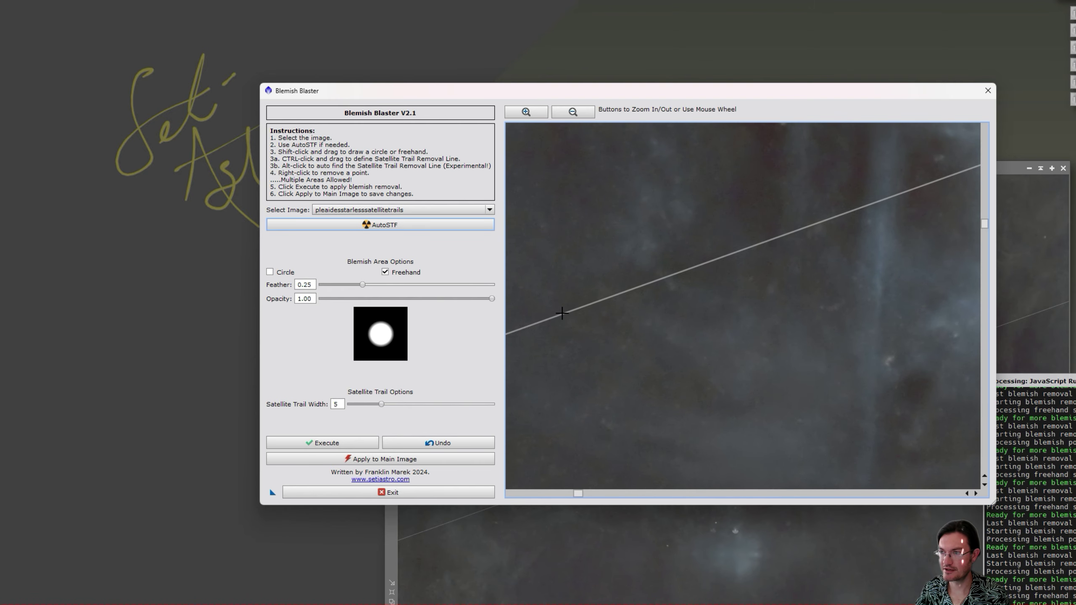
{"action": "left_click_drag", "start_coordinate": [563, 313], "coordinate": [848, 211]}
{"action": "left_click", "coordinate": [356, 443]}
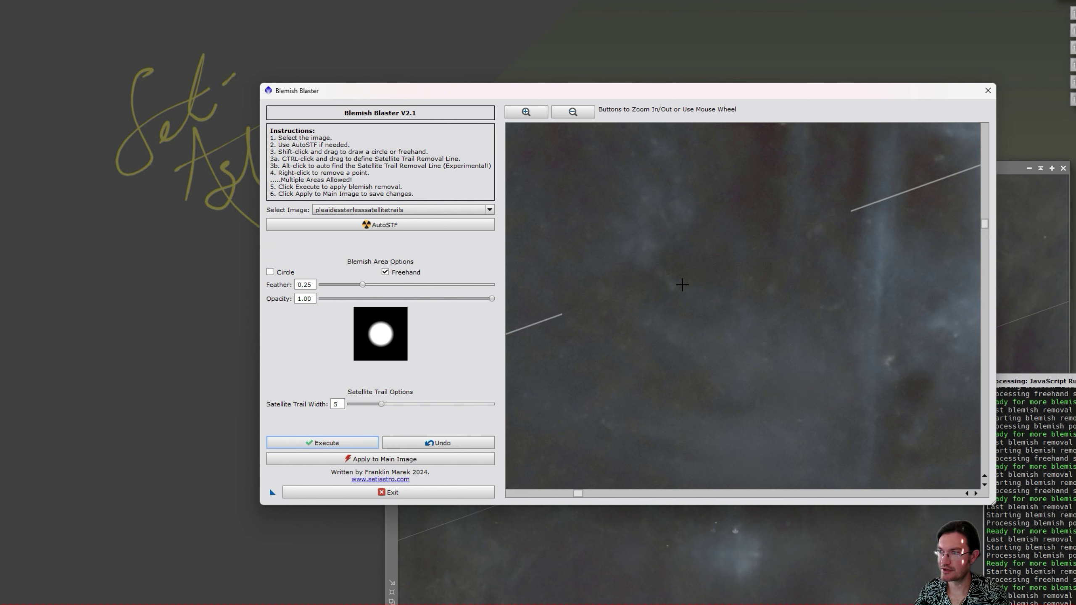
Undo the trail segment's removal and repeat it with a satellite trail width of 8
{"action": "left_click", "coordinate": [435, 443]}
{"action": "left_click_drag", "start_coordinate": [381, 404], "coordinate": [401, 404]}
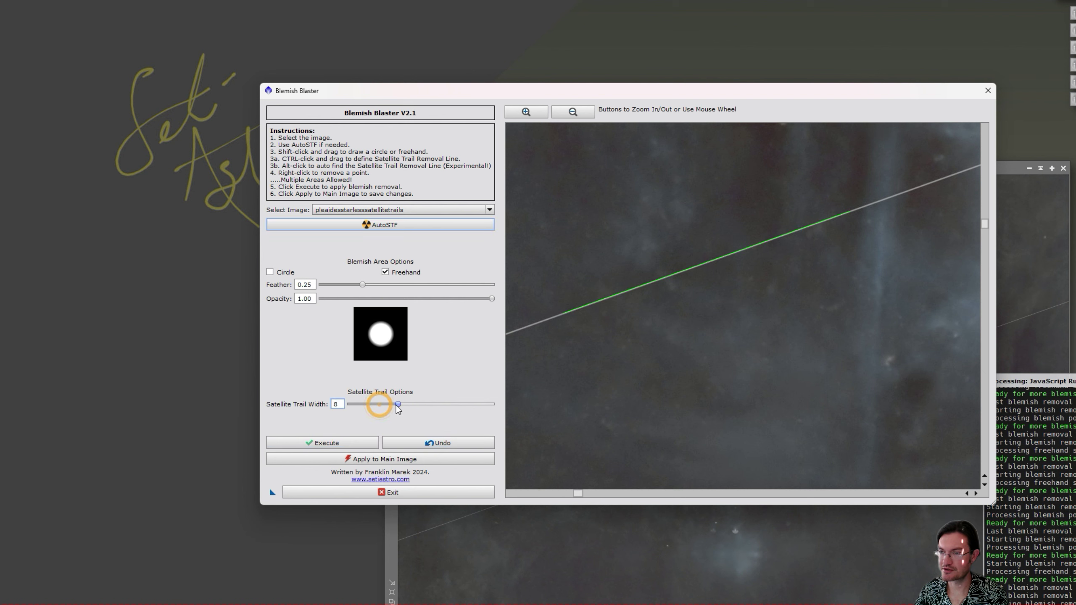
{"action": "left_click", "coordinate": [346, 442]}
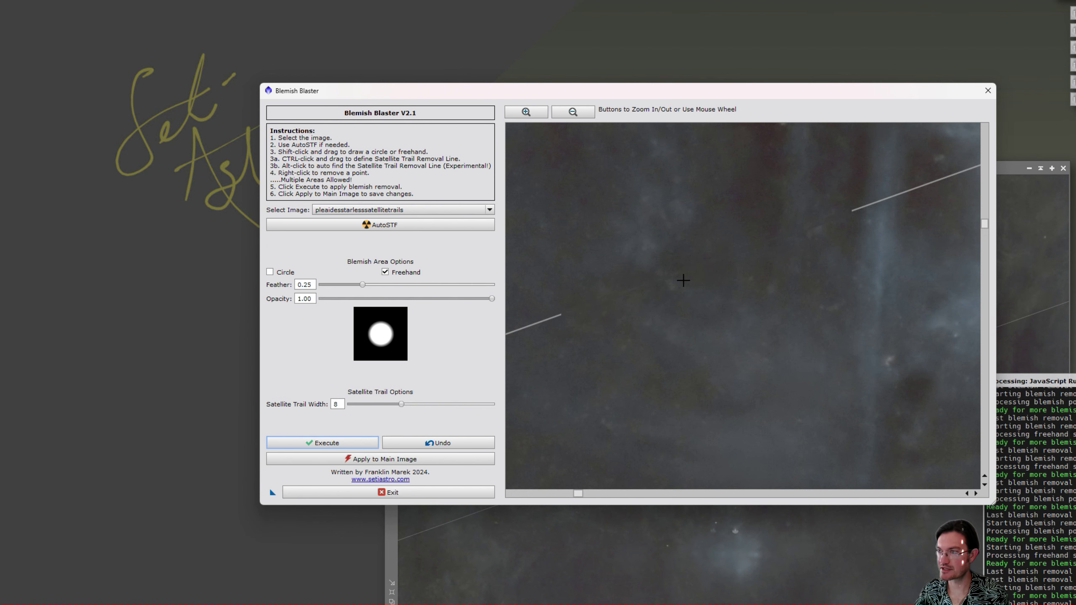
Auto-detect the satellite trail's removal line from a spot near the intact trail at the image's left side
{"action": "left_click_drag", "start_coordinate": [680, 326], "coordinate": [883, 288]}
{"action": "left_click_drag", "start_coordinate": [646, 380], "coordinate": [862, 317]}
{"action": "left_click_drag", "start_coordinate": [747, 376], "coordinate": [826, 343]}
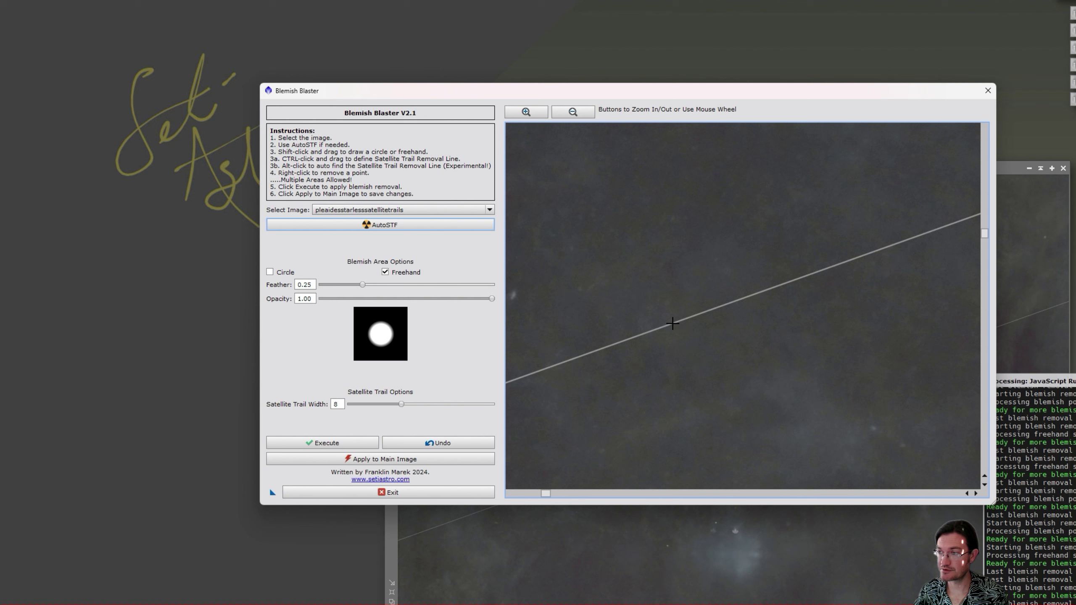
{"action": "left_click", "coordinate": [672, 324], "text": "alt"}
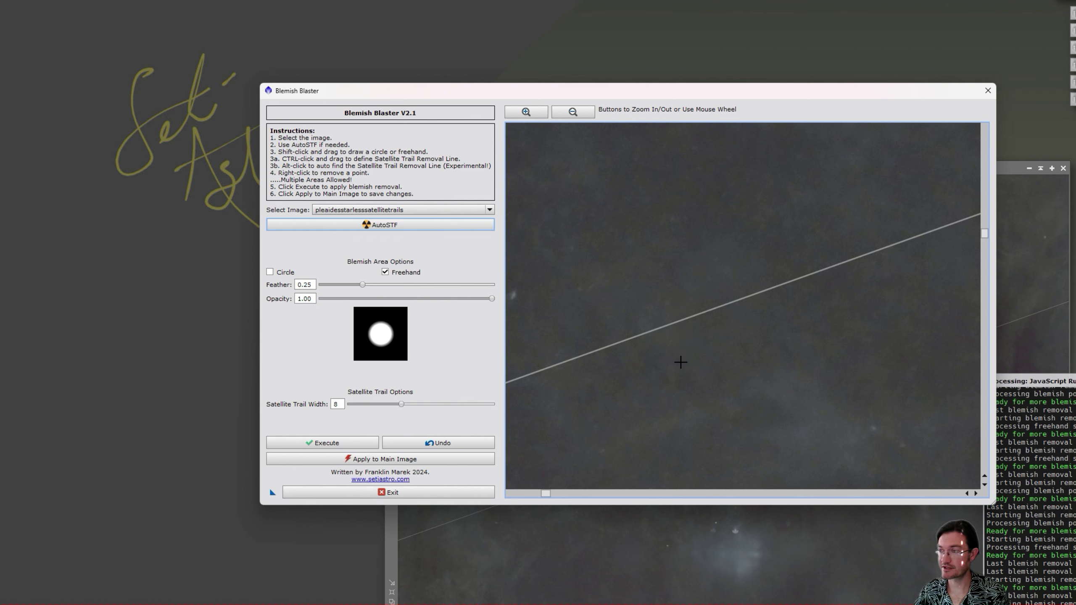
{"action": "left_click", "coordinate": [680, 362], "text": "alt"}
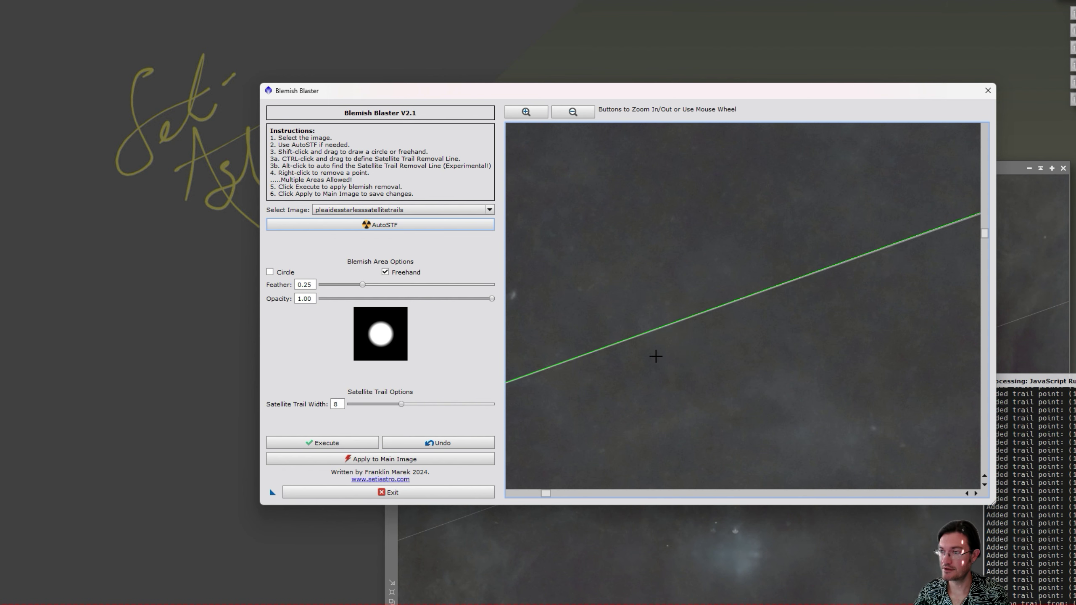
Check the auto-detected line along the satellite trail and run the removal on the whole trail
{"action": "left_click_drag", "start_coordinate": [700, 385], "coordinate": [731, 388]}
{"action": "left_click_drag", "start_coordinate": [643, 390], "coordinate": [835, 361]}
{"action": "left_click_drag", "start_coordinate": [778, 399], "coordinate": [615, 408]}
{"action": "mouse_move", "coordinate": [891, 330]}
{"action": "left_mouse_down"}
{"action": "mouse_move", "coordinate": [683, 385]}
{"action": "mouse_move", "coordinate": [901, 346]}
{"action": "left_mouse_up"}
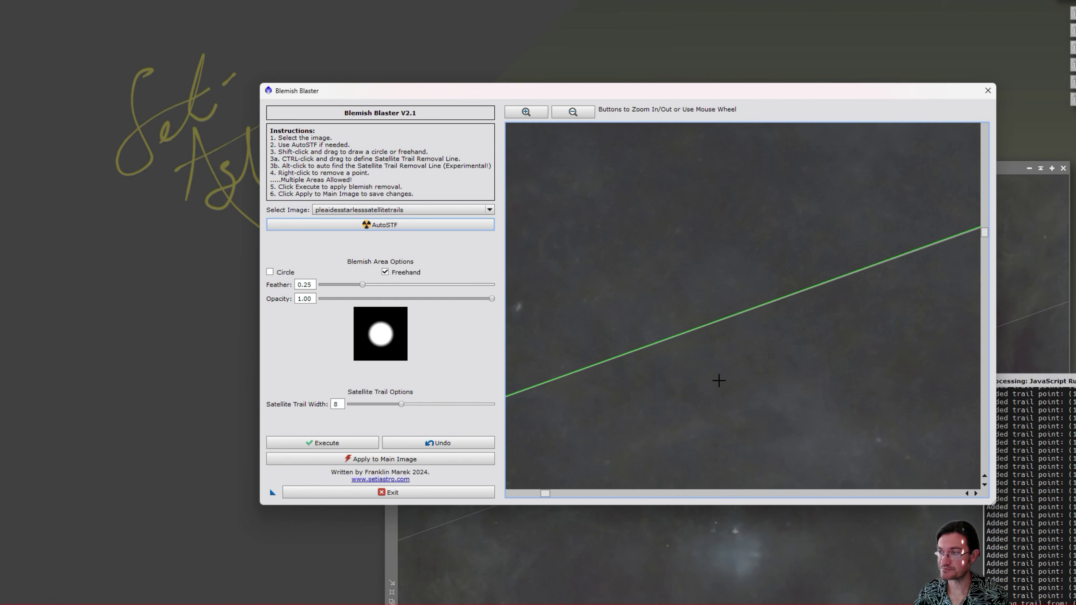
{"action": "left_click_drag", "start_coordinate": [690, 393], "coordinate": [884, 341]}
{"action": "left_click_drag", "start_coordinate": [812, 367], "coordinate": [803, 368]}
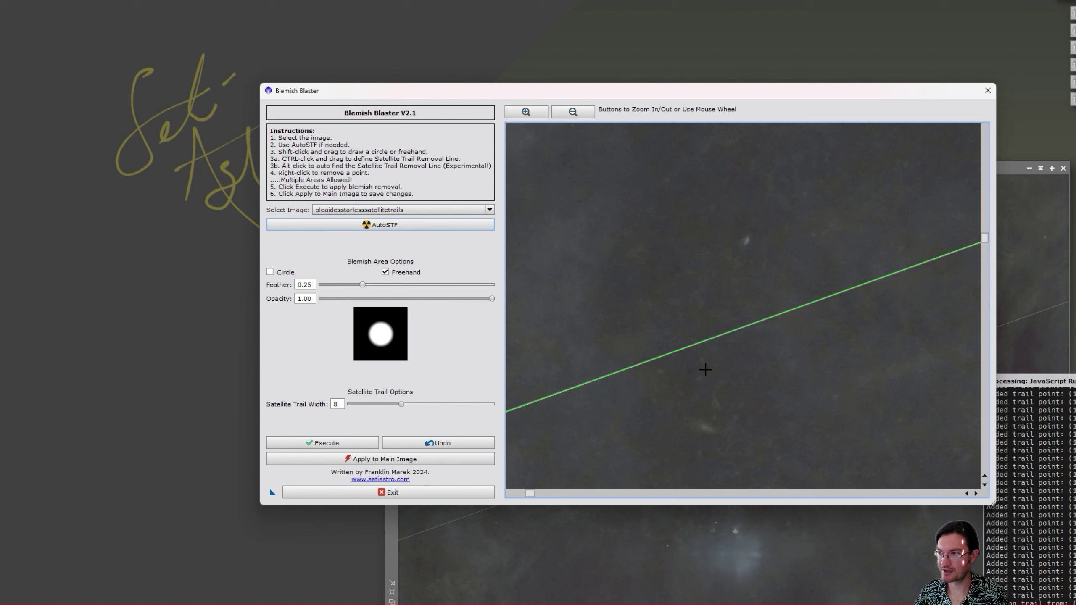
{"action": "left_click_drag", "start_coordinate": [710, 391], "coordinate": [665, 396]}
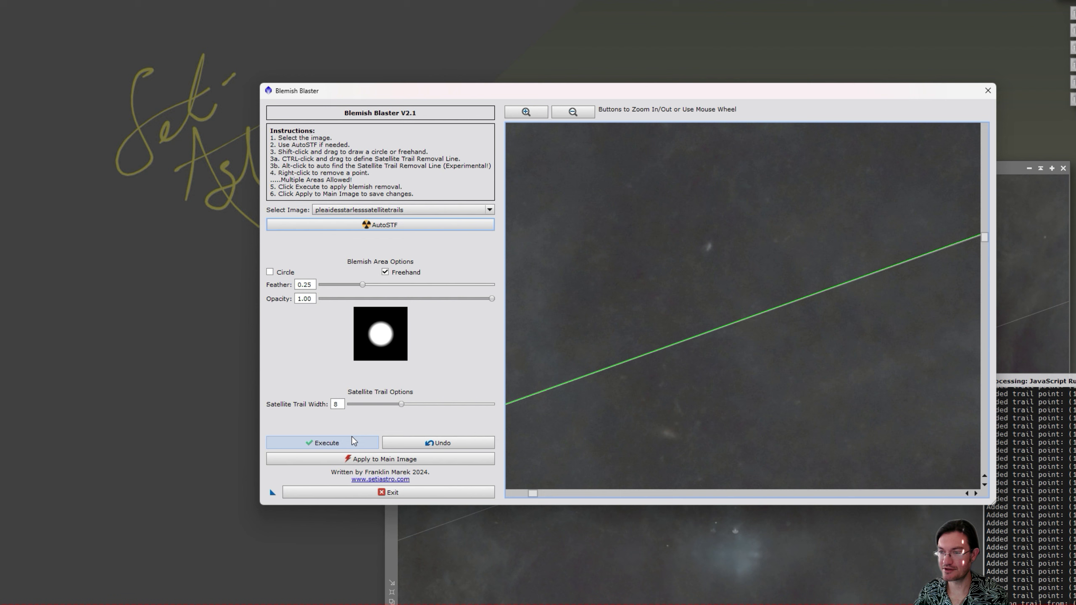
{"action": "left_click", "coordinate": [341, 444]}
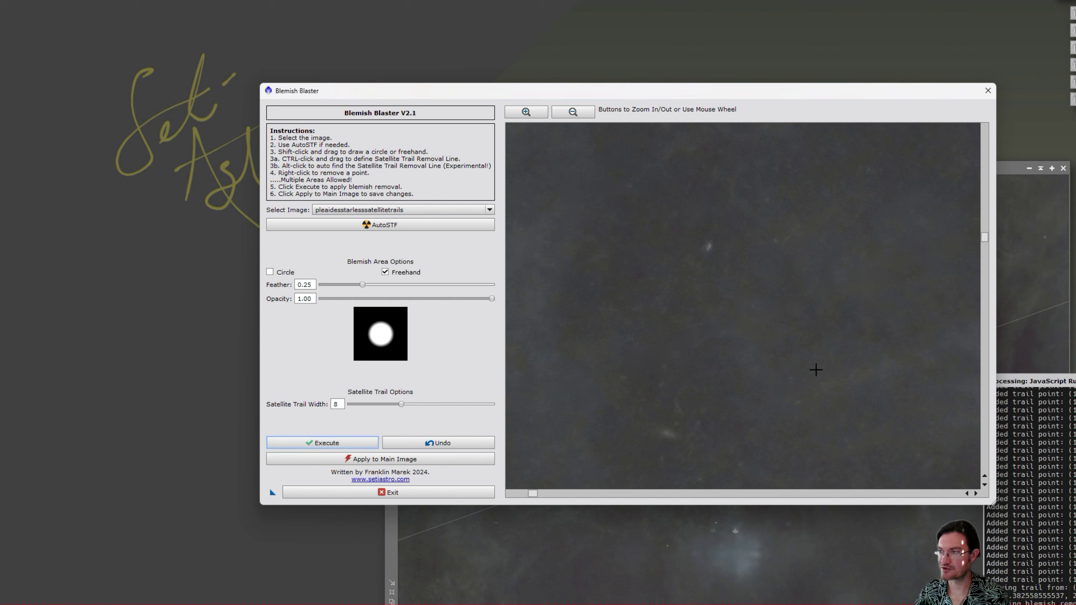
{"action": "left_click_drag", "start_coordinate": [796, 434], "coordinate": [818, 451]}
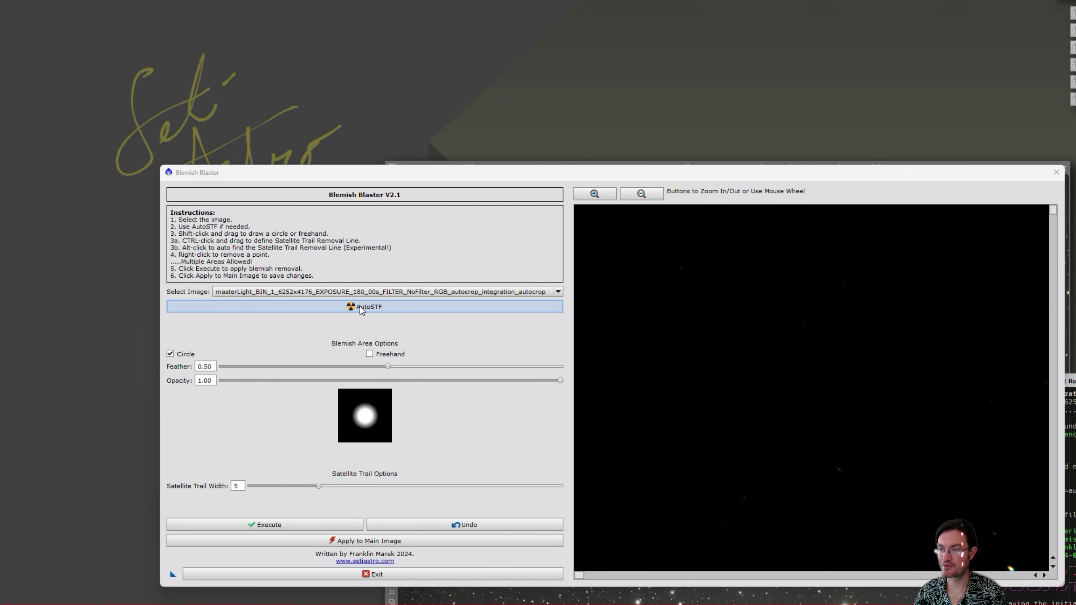
Auto-stretch the masterLight preview, remove the bright star below the two glowing stars with a circular blemish area, and apply the removal to the main image
{"action": "left_click", "coordinate": [361, 307]}
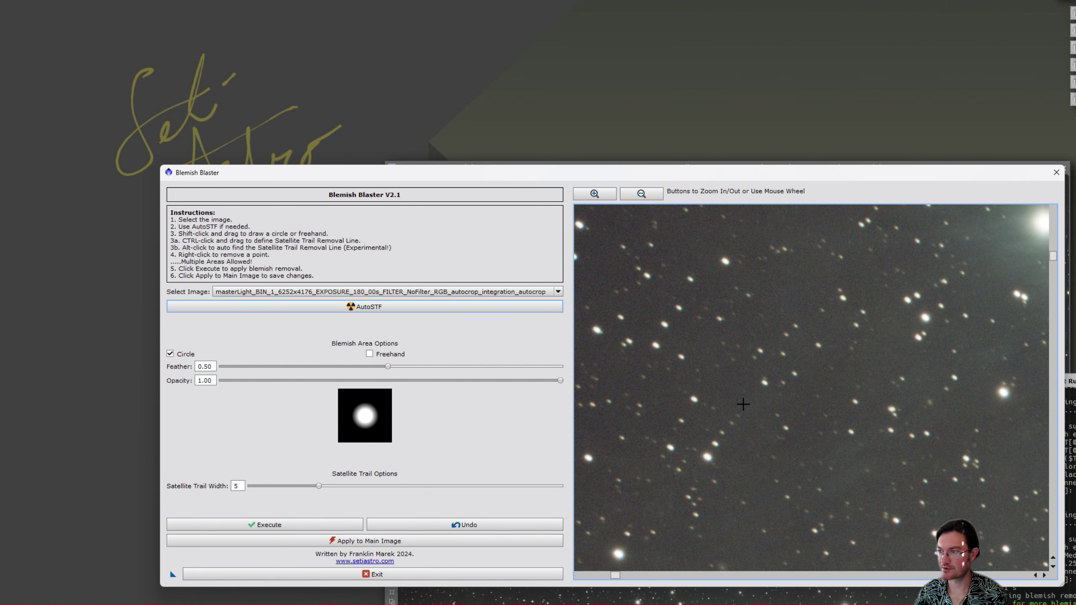
{"action": "left_click_drag", "start_coordinate": [778, 396], "coordinate": [631, 414]}
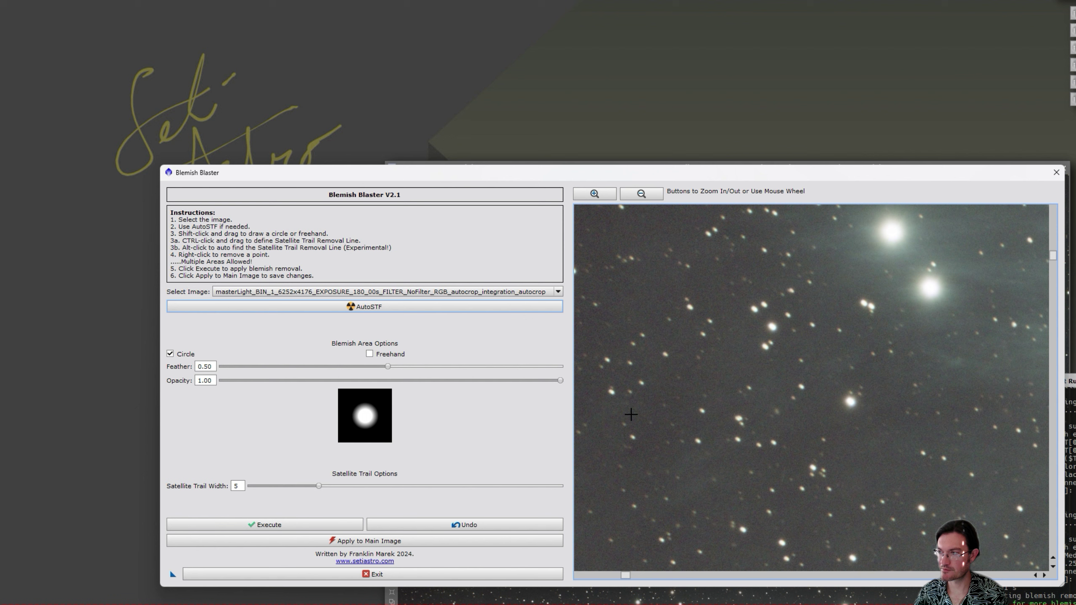
{"action": "left_click_drag", "start_coordinate": [849, 404], "coordinate": [880, 403]}
{"action": "left_click", "coordinate": [286, 524]}
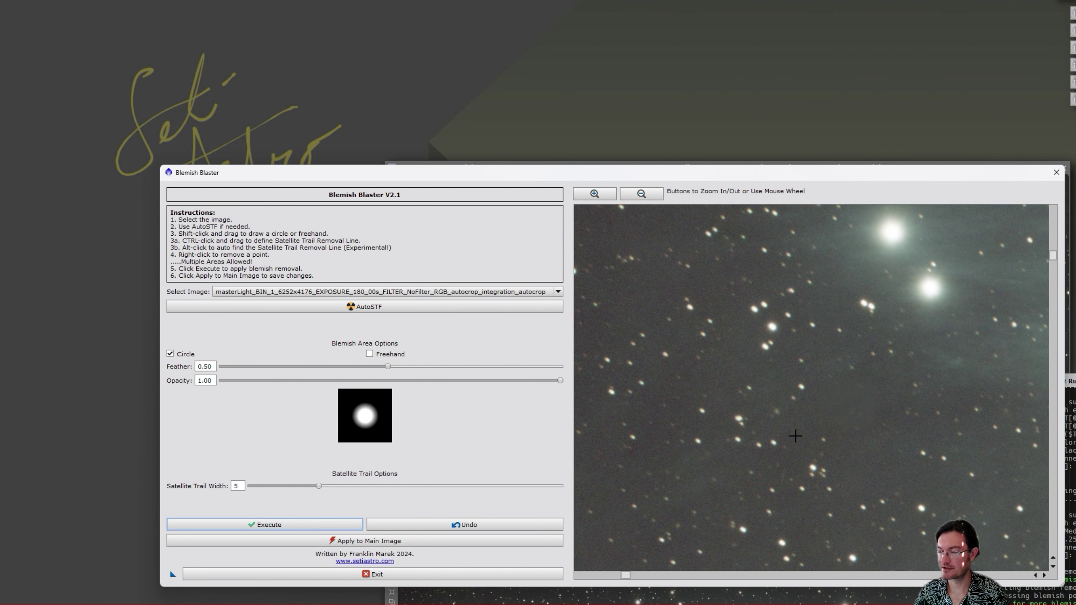
{"action": "scroll", "coordinate": [872, 395], "scroll_direction": "down", "scroll_amount": 2}
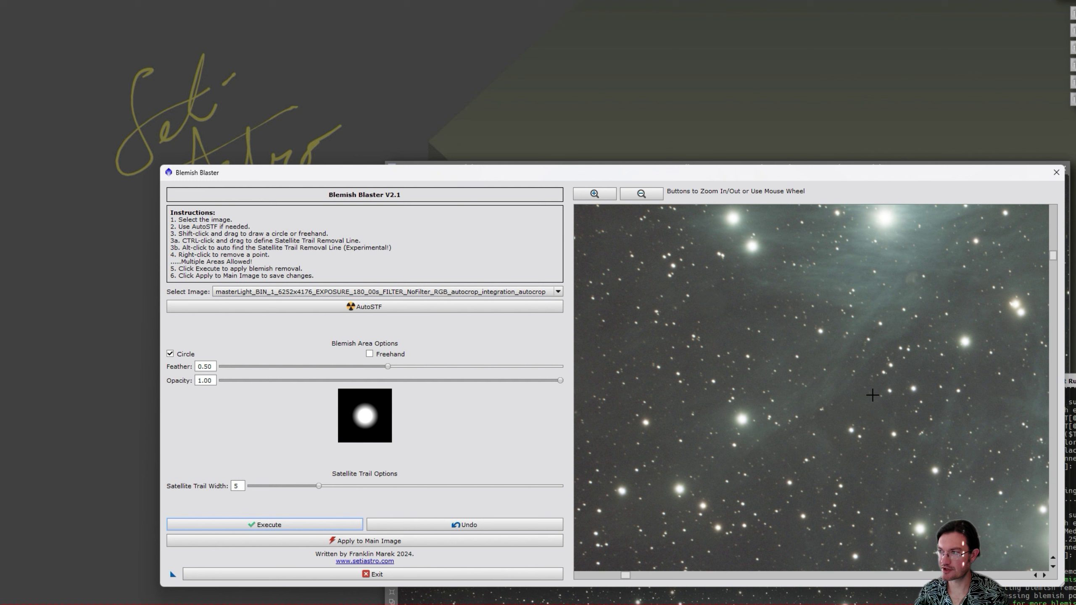
{"action": "left_click", "coordinate": [379, 542]}
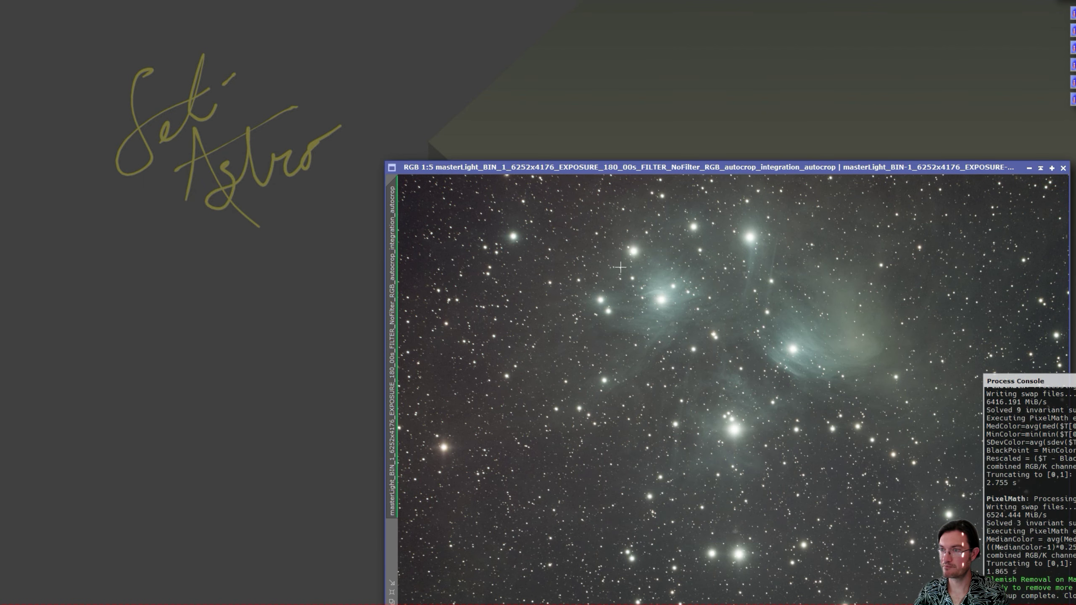
Examine the area of the removed star in the main masterLight image at 1:2 zoom
{"action": "left_click_drag", "start_coordinate": [535, 169], "coordinate": [494, 84]}
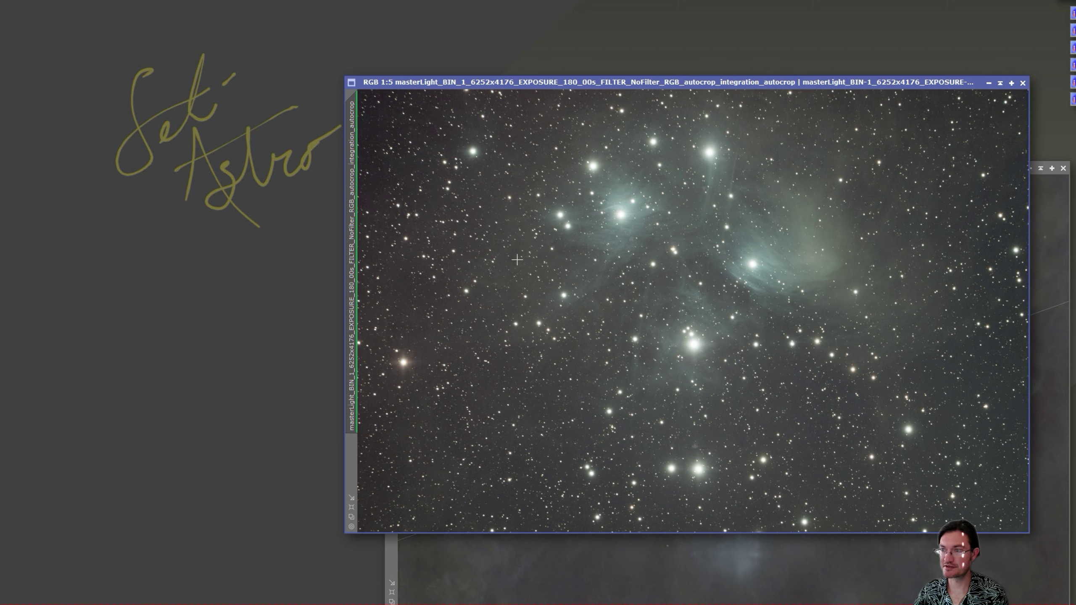
{"action": "key", "text": "F12"}
{"action": "key", "text": "ctrl+a"}
{"action": "scroll", "coordinate": [539, 273], "scroll_direction": "down", "scroll_amount": 1}
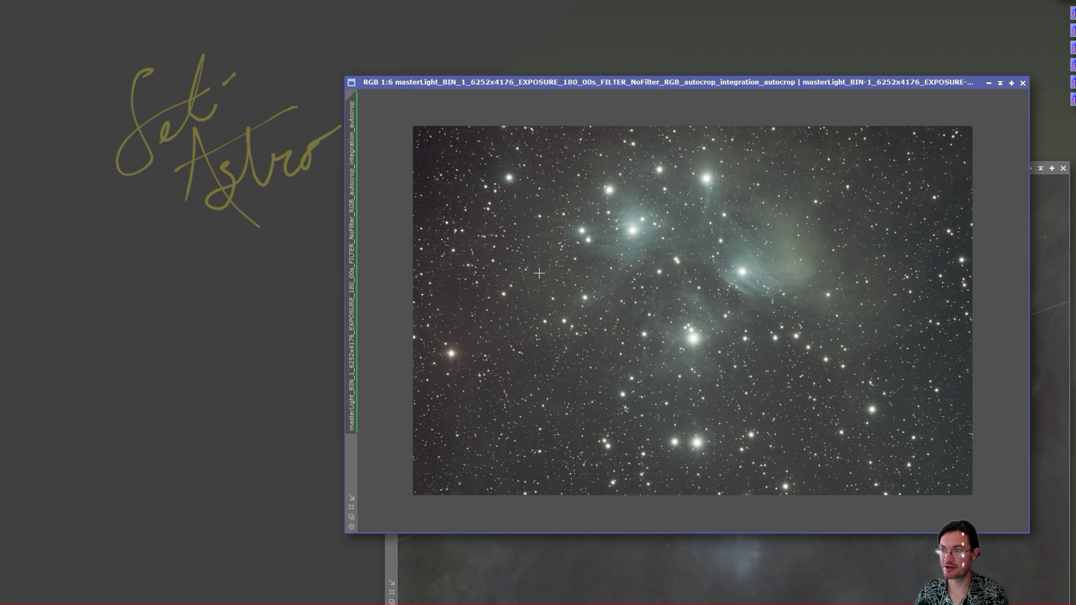
{"action": "scroll", "coordinate": [539, 273], "scroll_direction": "up", "scroll_amount": 4}
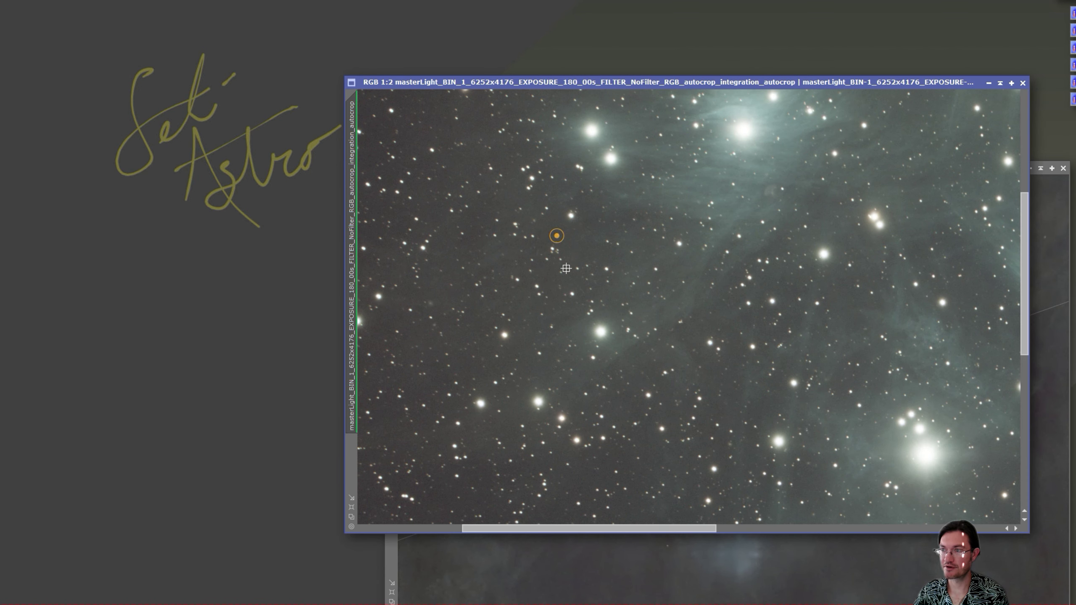
{"action": "left_click_drag", "start_coordinate": [562, 255], "coordinate": [593, 298]}
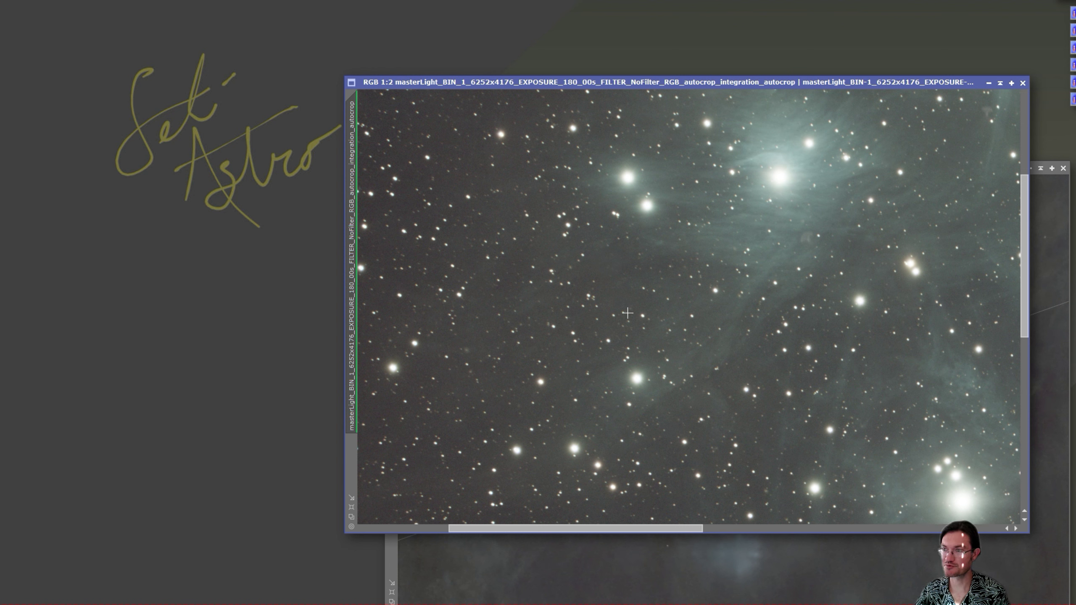
{"action": "key", "text": "F12"}
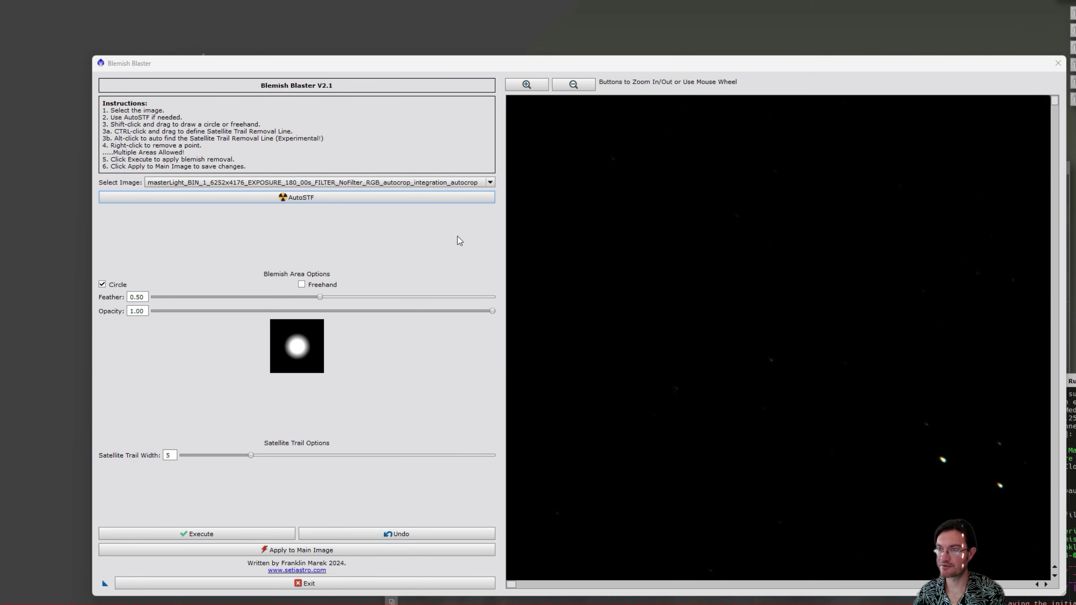
On the auto-stretched preview, run blemish removal with a tight circle around the medium-bright star left of the large haloed star and undo it
{"action": "left_click", "coordinate": [382, 195]}
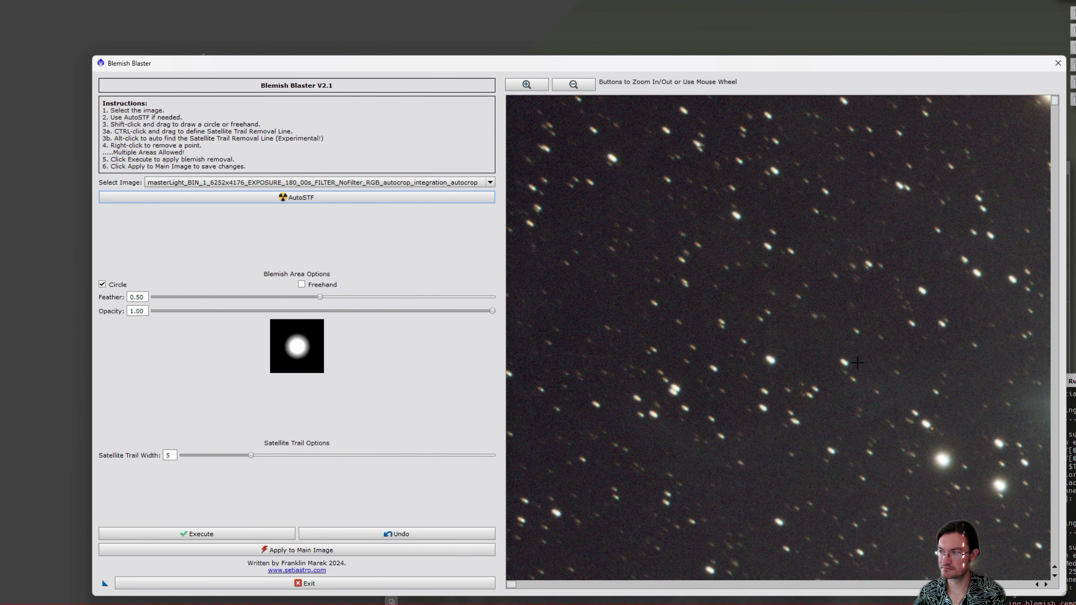
{"action": "mouse_move", "coordinate": [932, 428]}
{"action": "left_mouse_down"}
{"action": "mouse_move", "coordinate": [750, 303]}
{"action": "mouse_move", "coordinate": [763, 353]}
{"action": "left_mouse_up"}
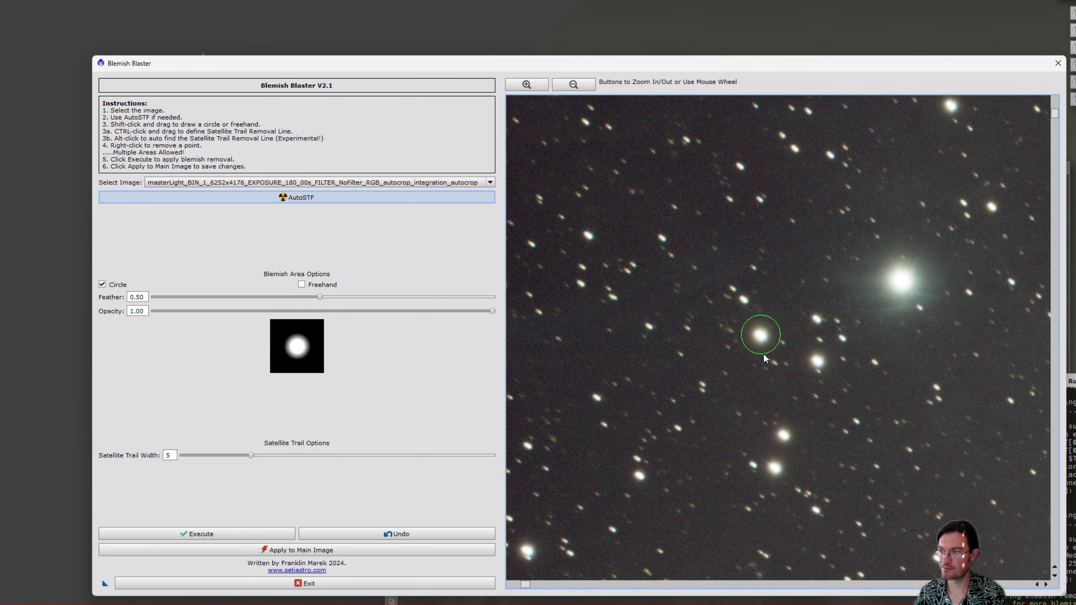
{"action": "left_click", "coordinate": [193, 531]}
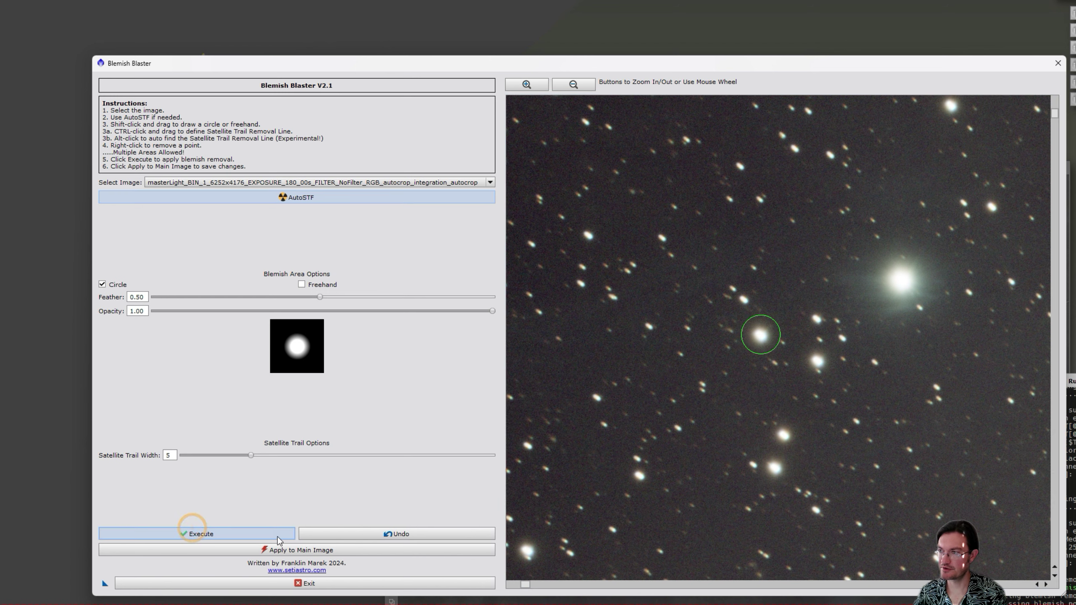
{"action": "left_click", "coordinate": [424, 535]}
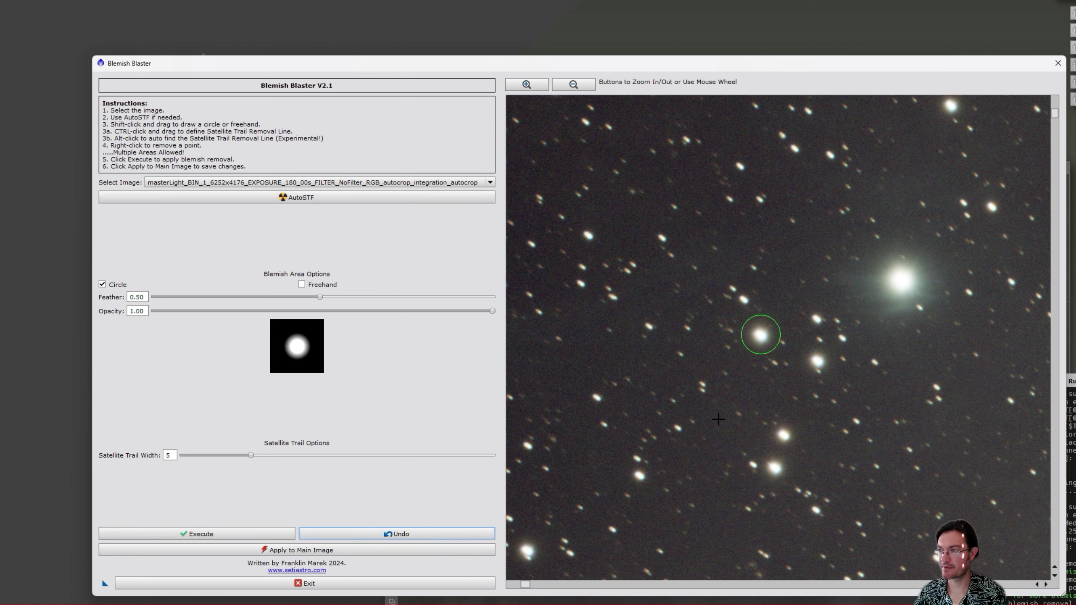
Replace the tight circle around the star with a larger one, run the removal and undo it
{"action": "right_click", "coordinate": [760, 335]}
{"action": "left_click_drag", "start_coordinate": [760, 335], "coordinate": [770, 369]}
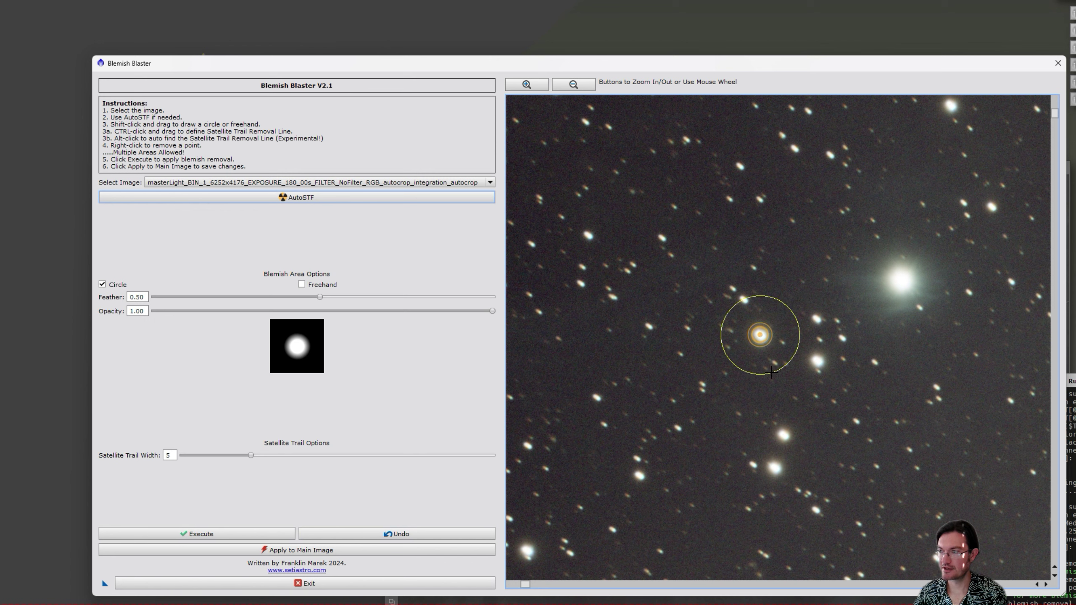
{"action": "left_click", "coordinate": [249, 533]}
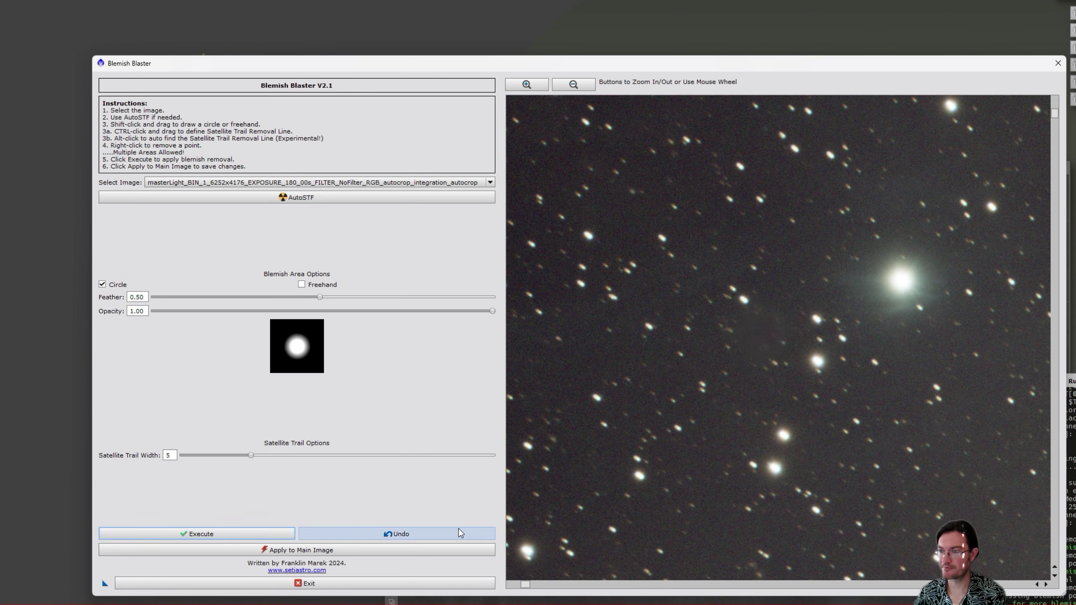
{"action": "left_click", "coordinate": [448, 534]}
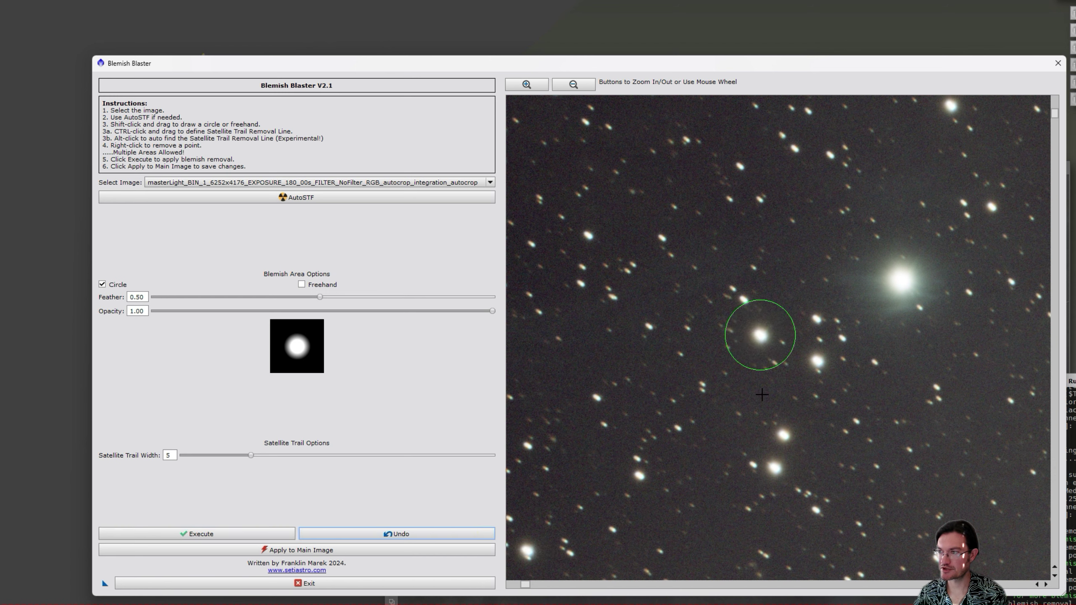